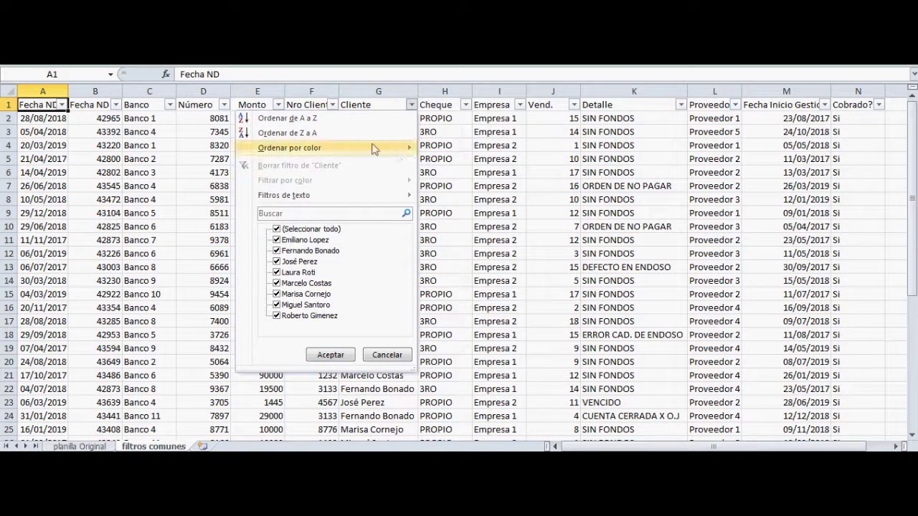
Examine the text, number and date filter options offered for the Cliente, Vend. and Fecha Inicio Gestión columns
mouse_move(340, 191)
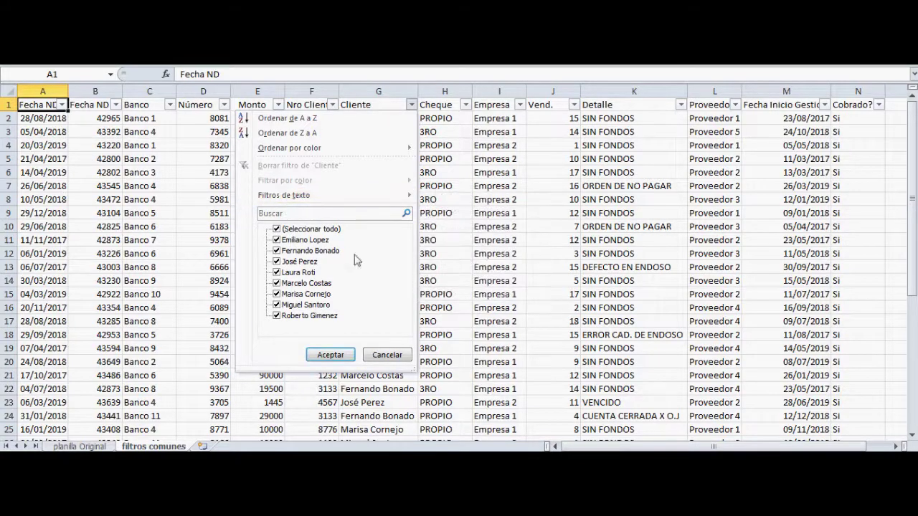
mouse_move(296, 200)
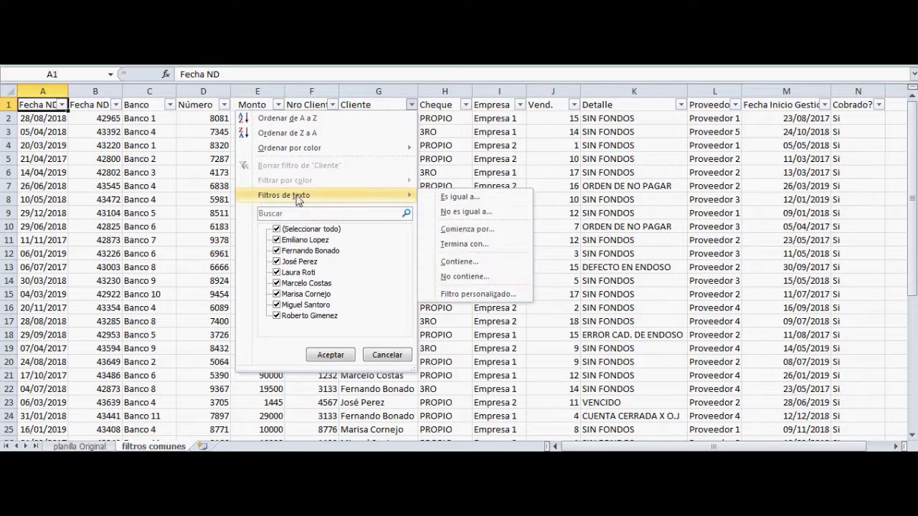
click(575, 109)
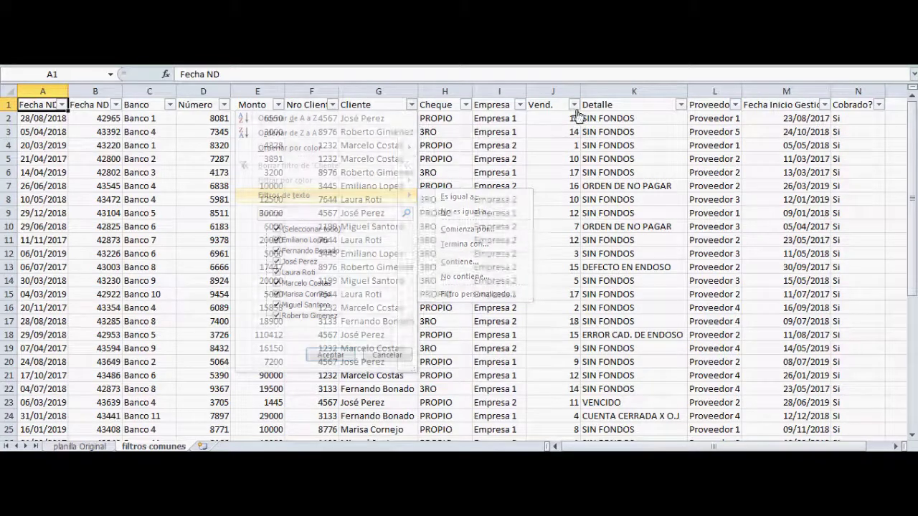
mouse_move(537, 199)
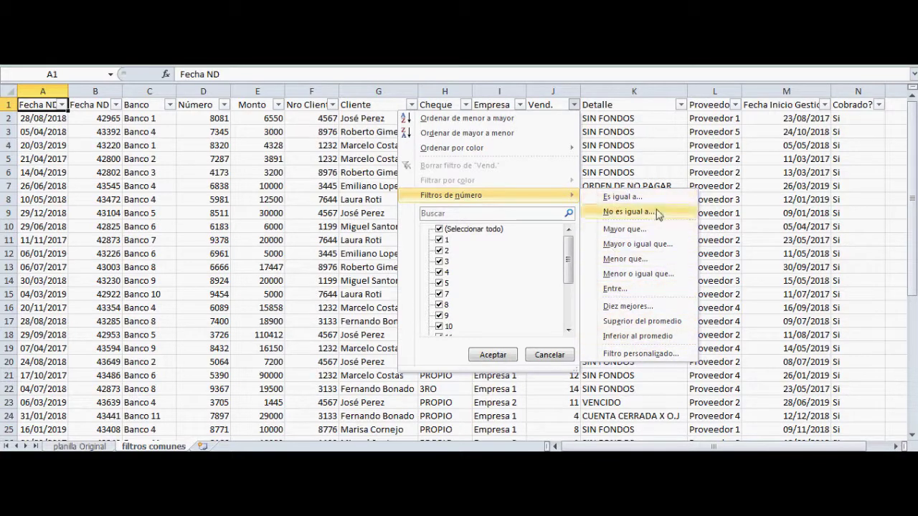
click(824, 104)
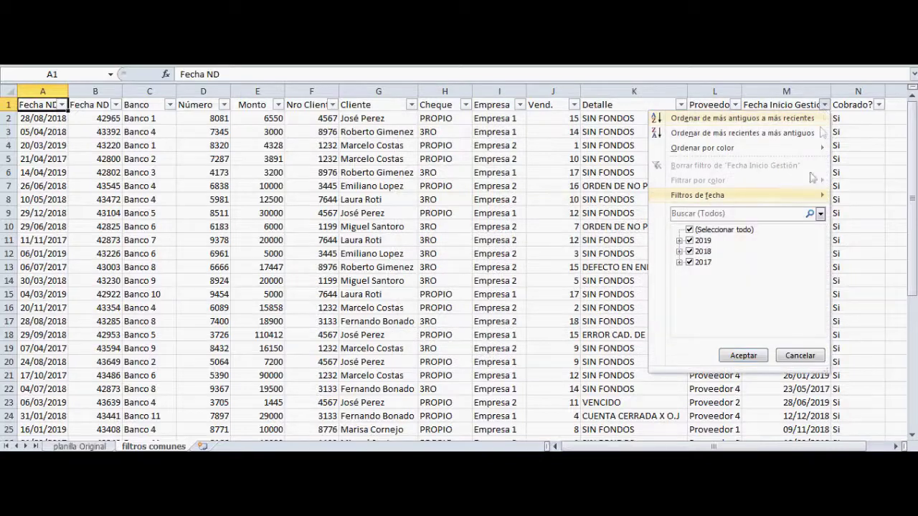
mouse_move(811, 195)
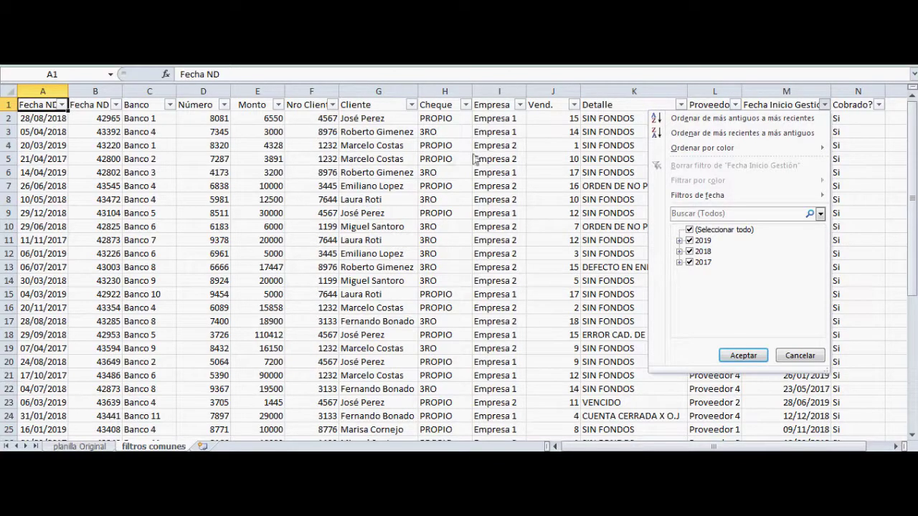
Filter the Empresa column to show only the Empresa 2 rows
click(521, 106)
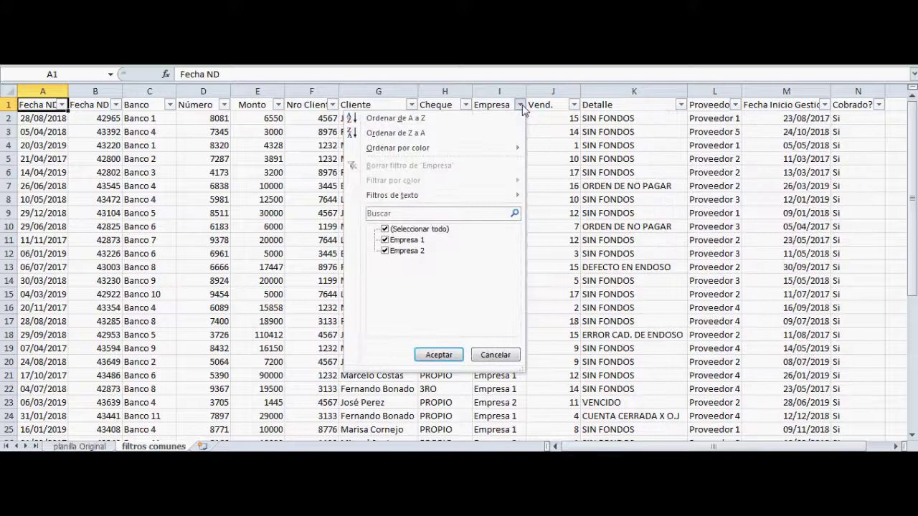
click(385, 229)
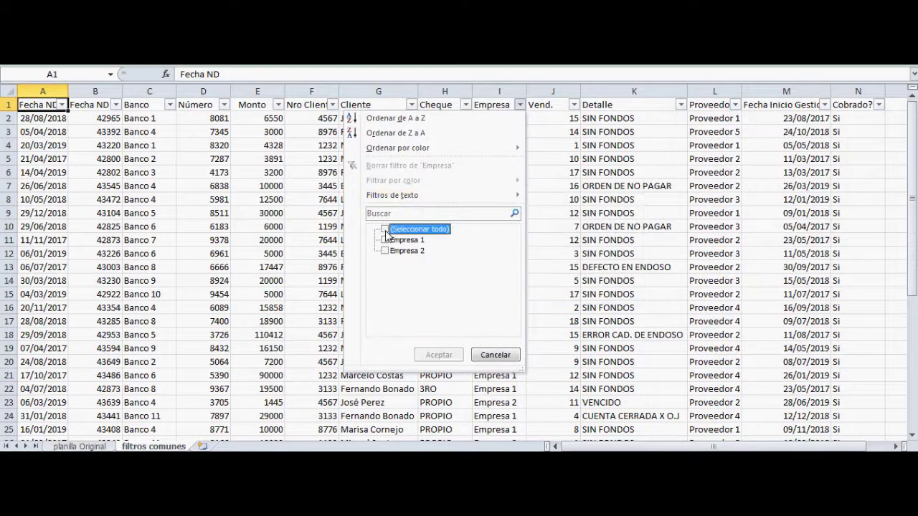
click(385, 251)
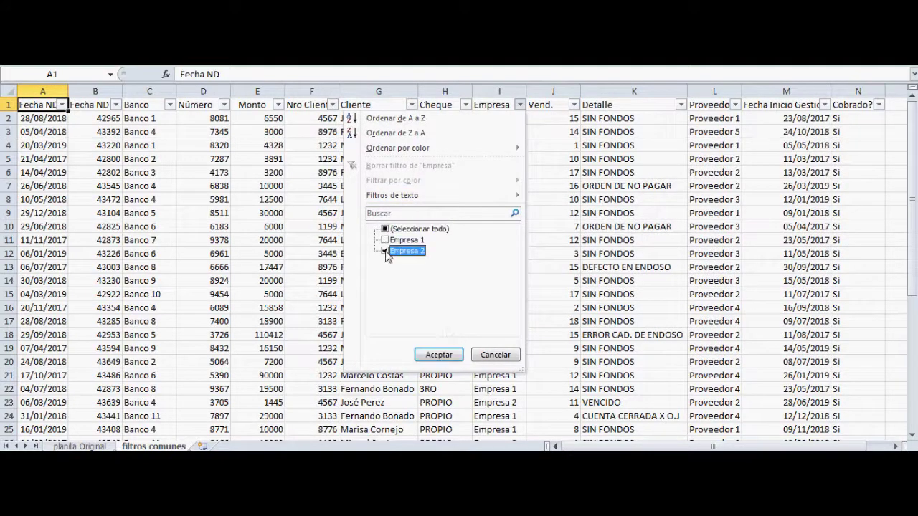
click(438, 355)
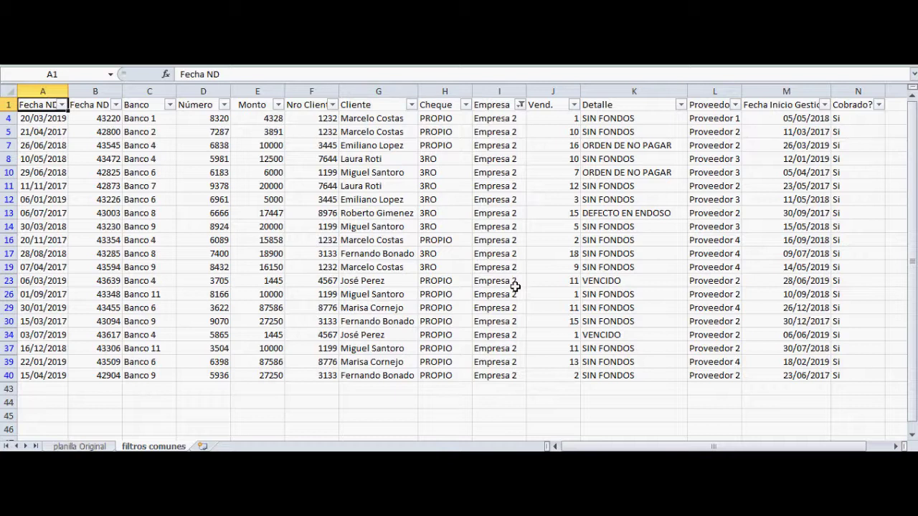
Reselect all values in the Empresa column's filter so that every row is shown again
click(519, 105)
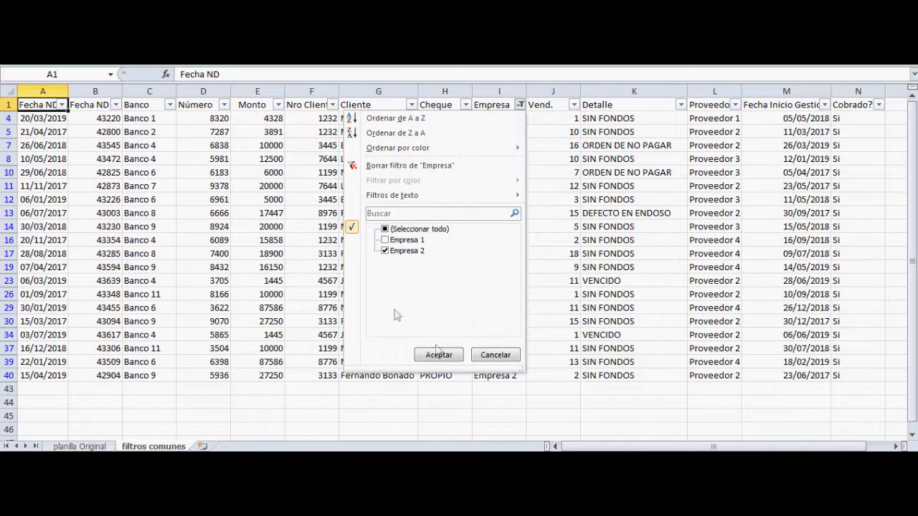
click(385, 230)
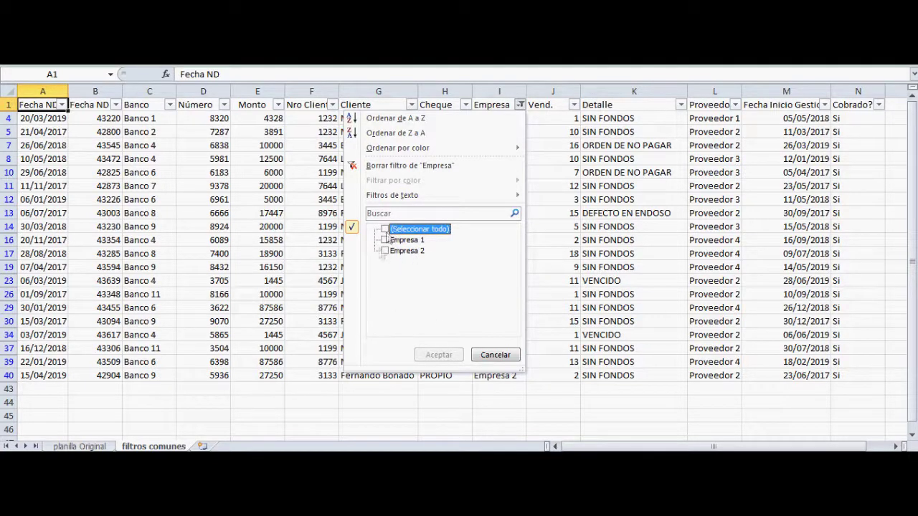
click(385, 230)
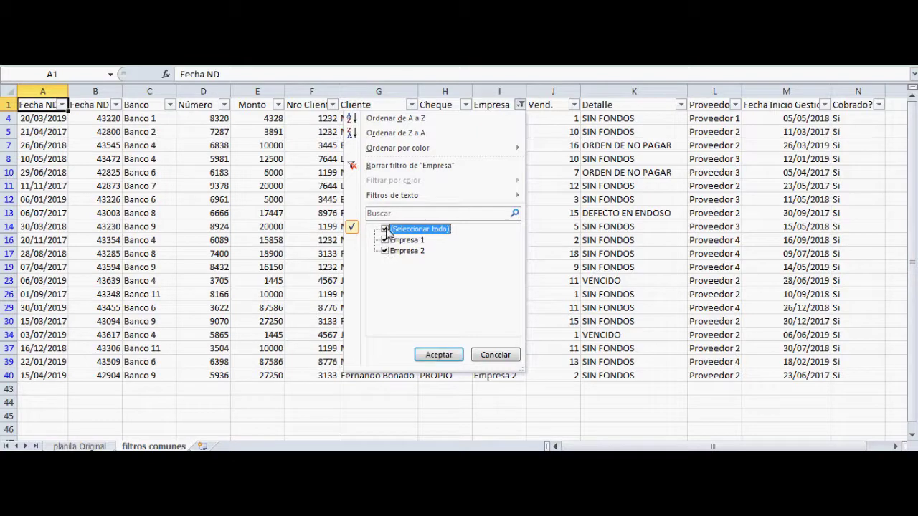
click(439, 354)
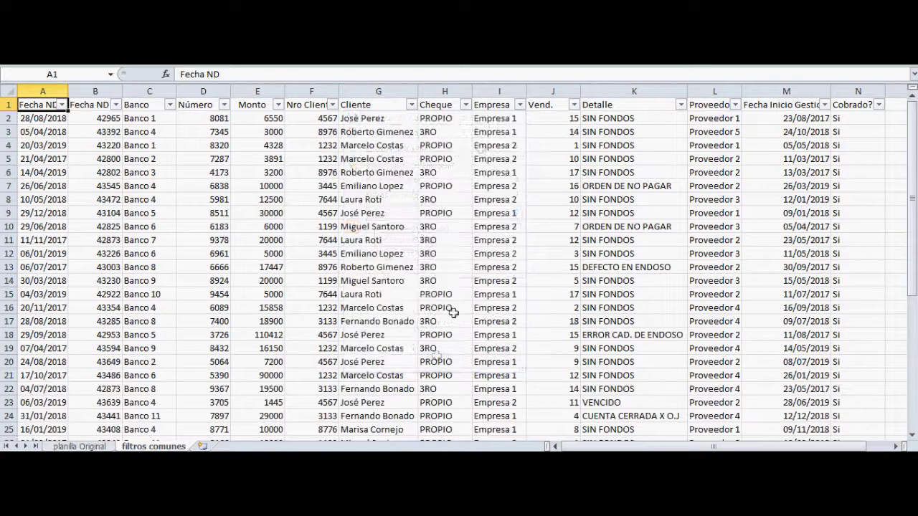
Filter the Monto column with a number filter showing only amounts greater than 5000
click(574, 105)
mouse_move(551, 197)
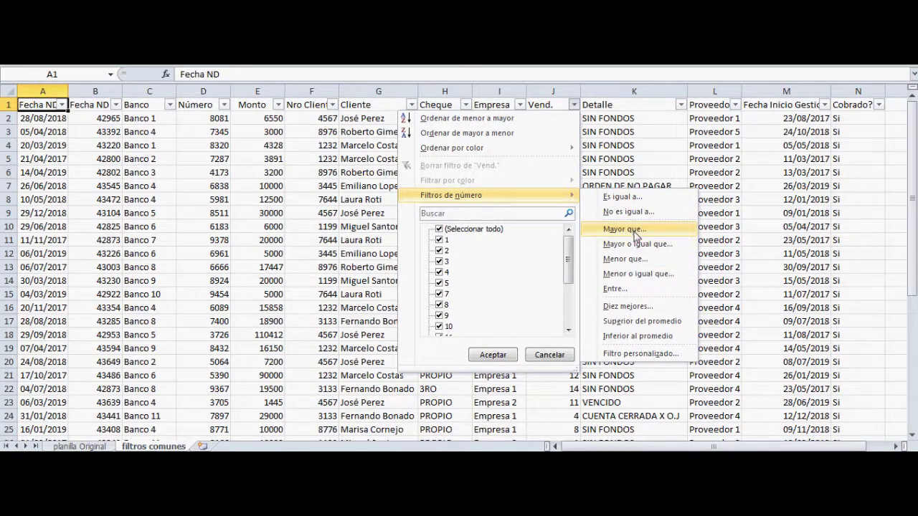
click(277, 105)
mouse_move(268, 196)
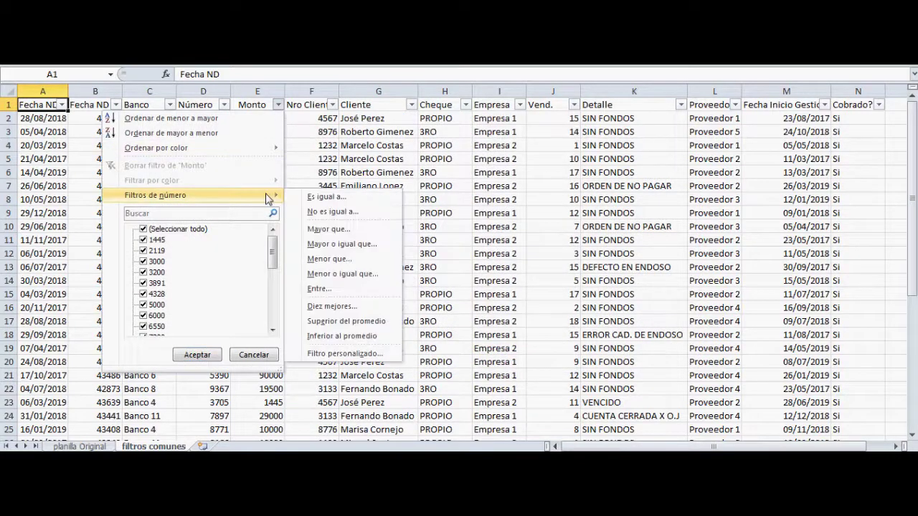
click(328, 229)
drag(510, 165, 520, 247)
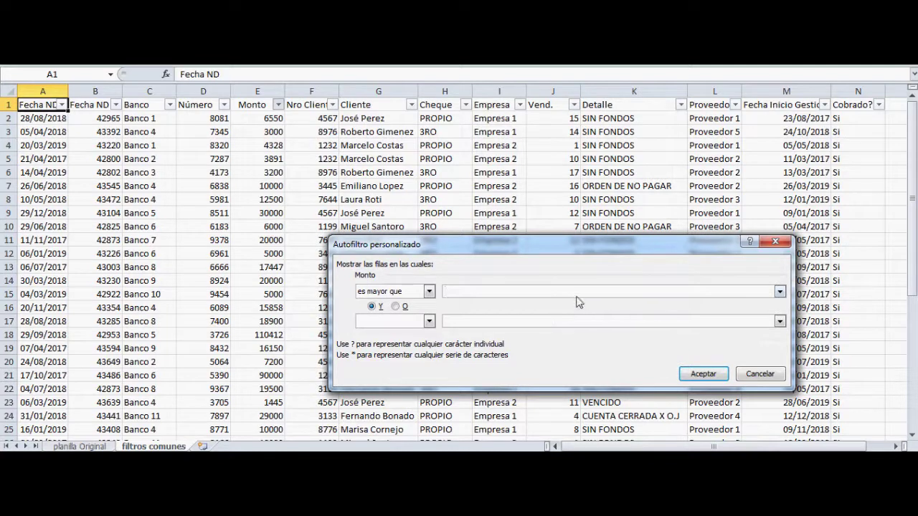
text(0)
click(703, 374)
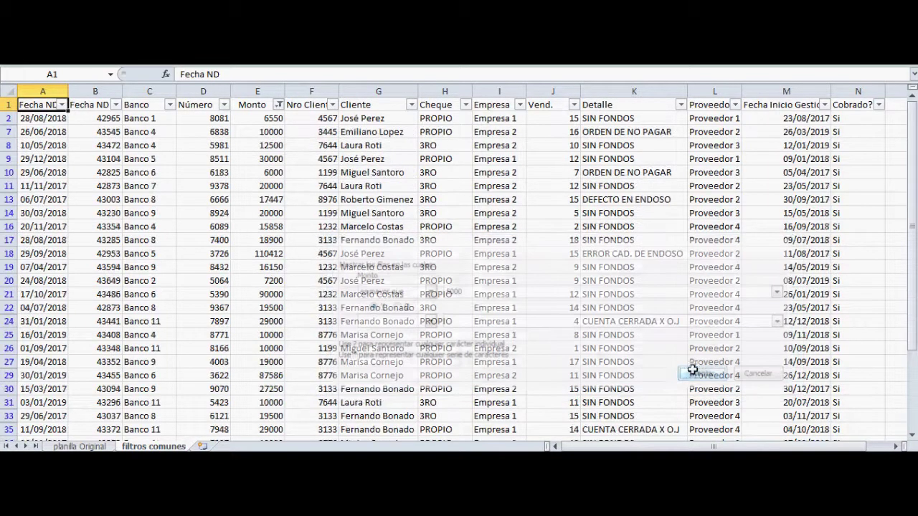
Add a second condition to the Monto column's custom filter, joined with Y, for amounts less than 10000
click(279, 106)
mouse_move(275, 196)
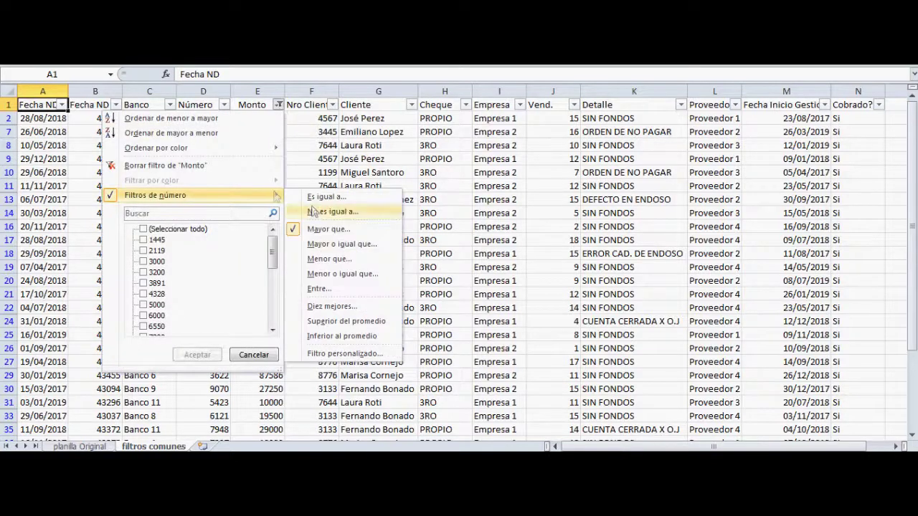
click(369, 355)
drag(493, 248, 453, 179)
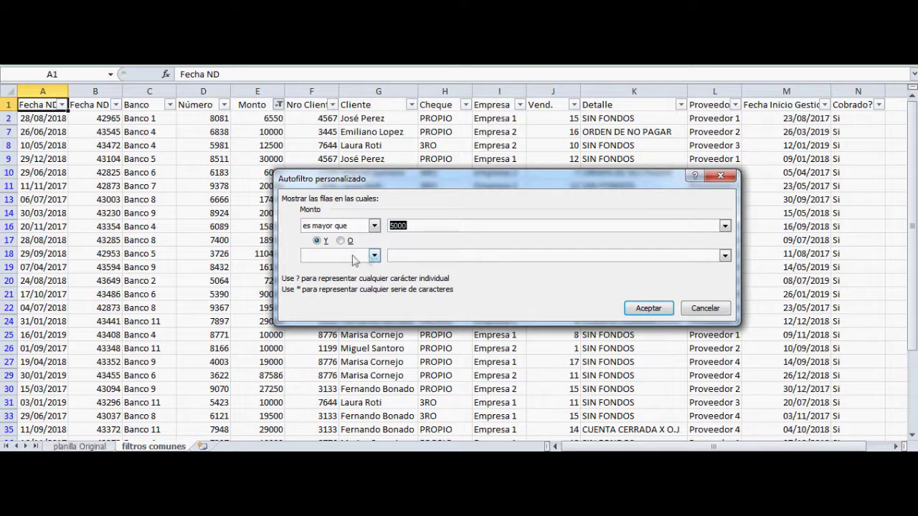
click(354, 260)
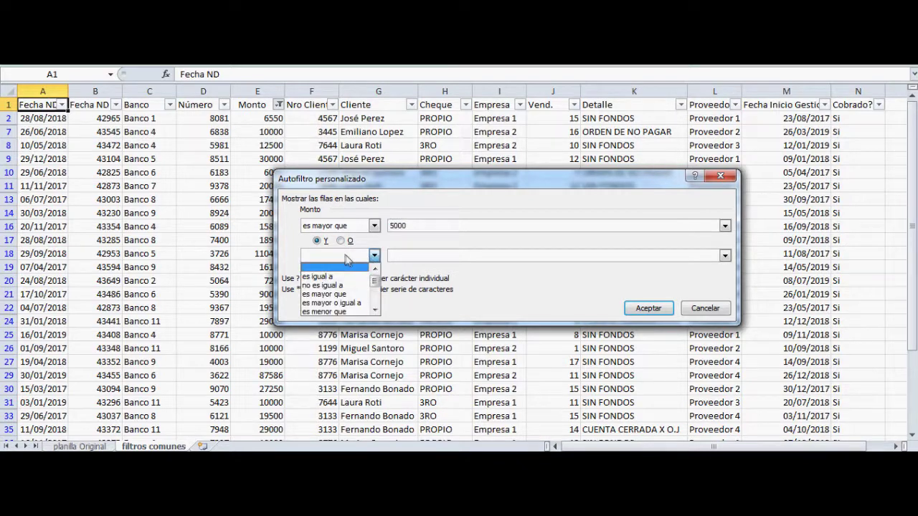
click(347, 313)
click(407, 260)
text(10000)
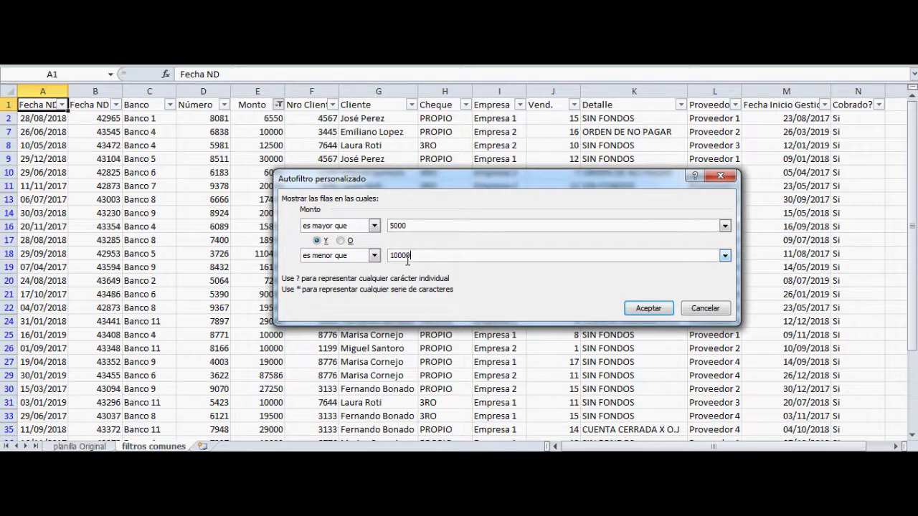
click(648, 308)
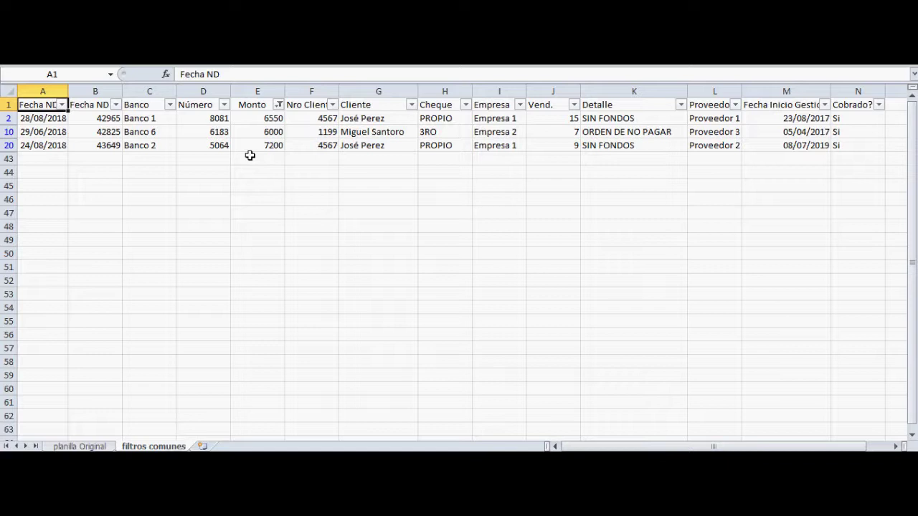
Open the custom filter settings of the Monto column
click(278, 104)
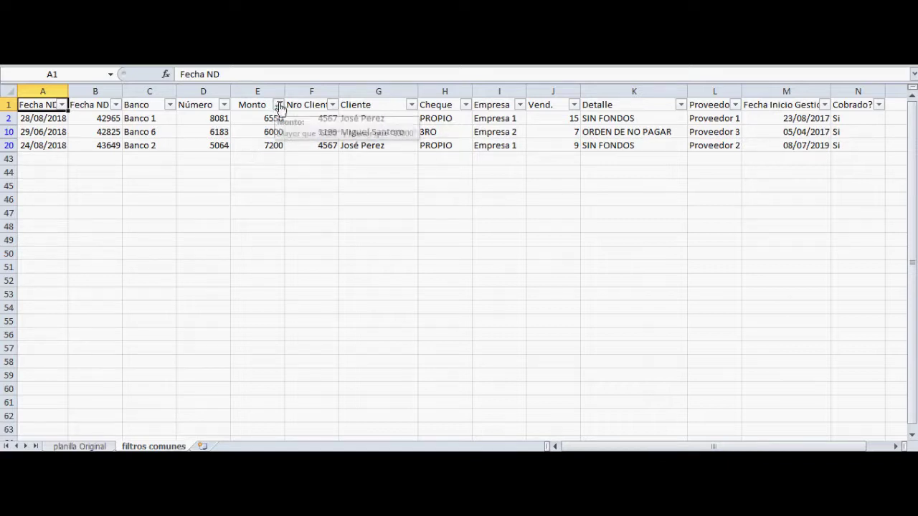
mouse_move(256, 194)
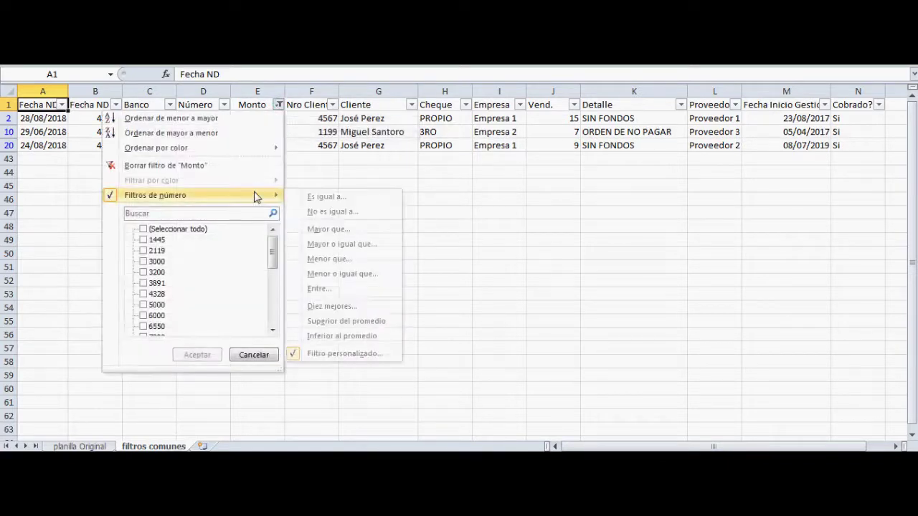
click(362, 354)
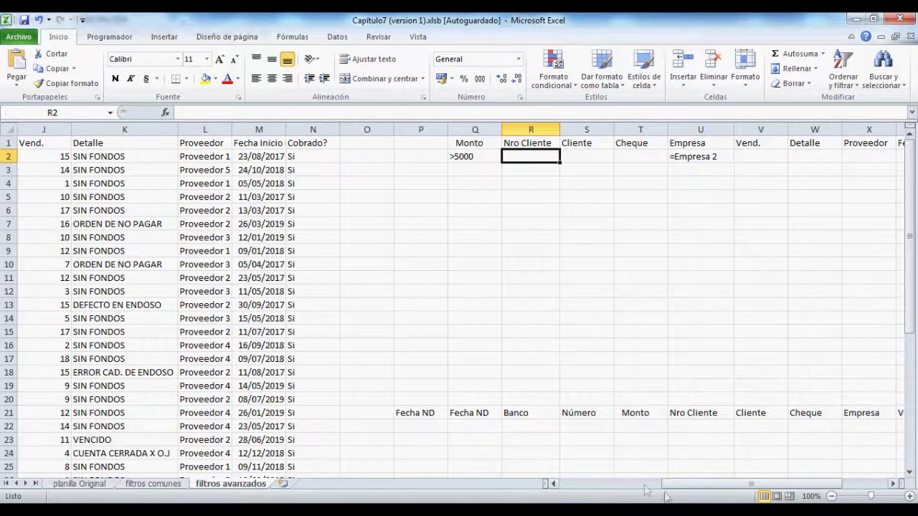
click(337, 40)
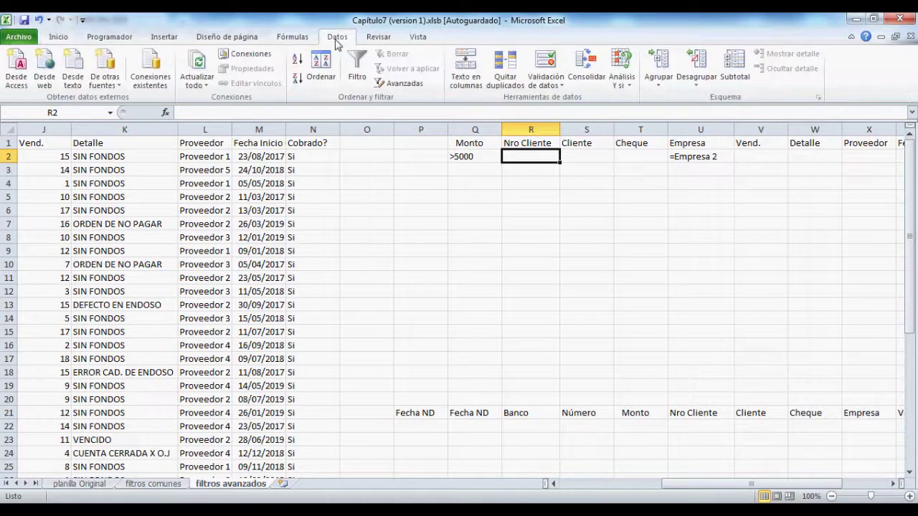
click(400, 83)
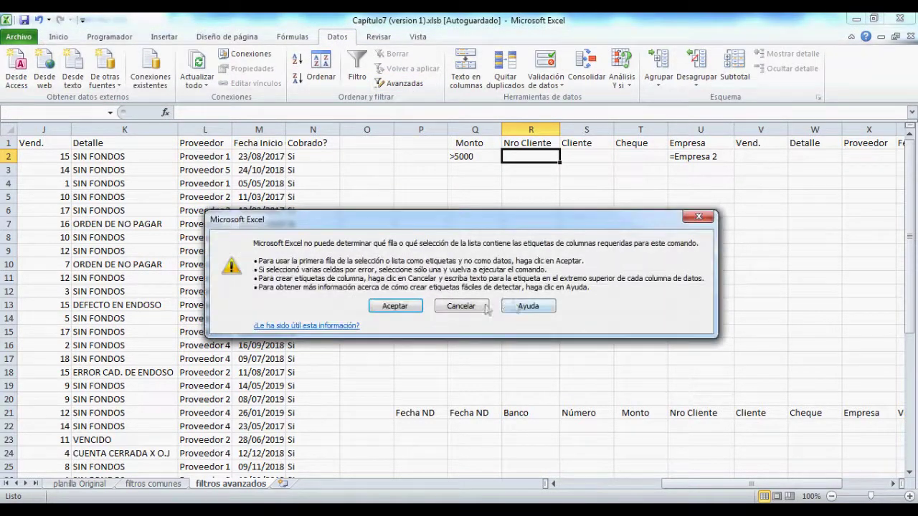
click(473, 308)
click(169, 181)
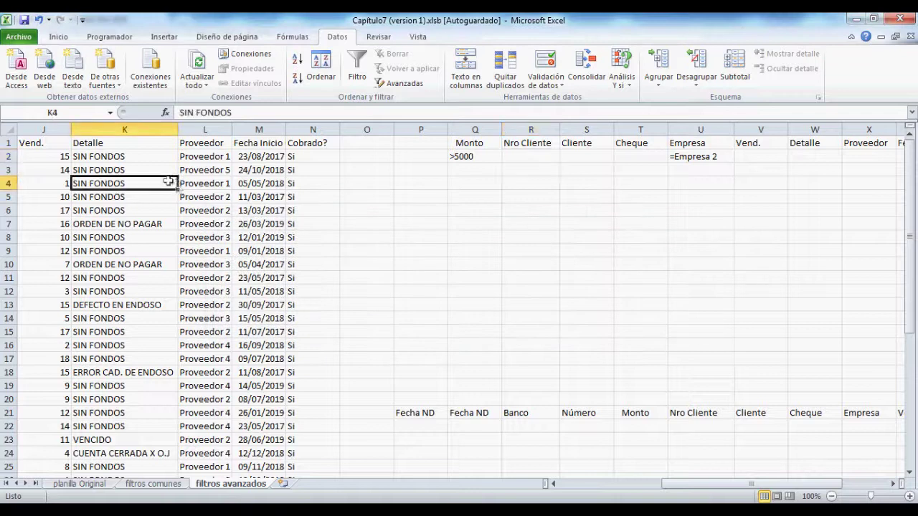
click(400, 83)
click(501, 244)
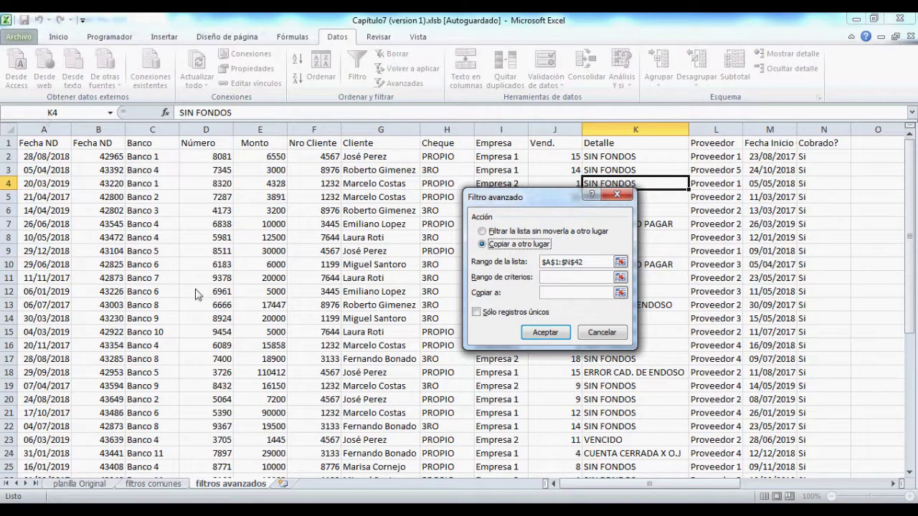
click(599, 334)
Delete the Nro Cliente, Cliente and Cheque headers from cells R1:T1 of the criteria range
drag(617, 484, 634, 484)
drag(748, 484, 737, 484)
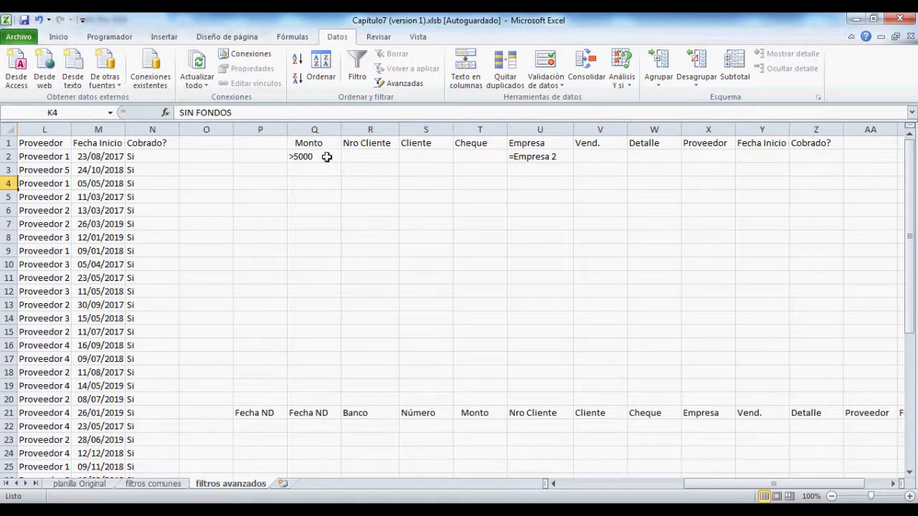
click(313, 140)
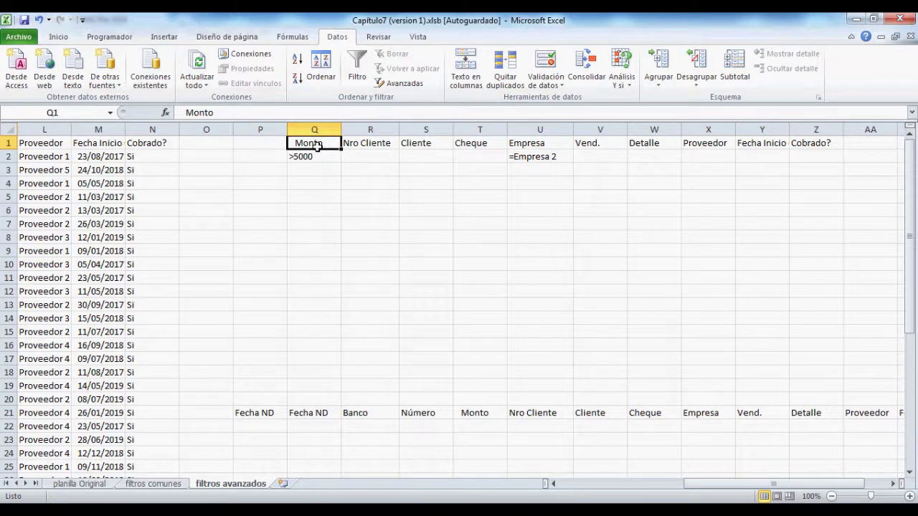
drag(367, 143, 494, 142)
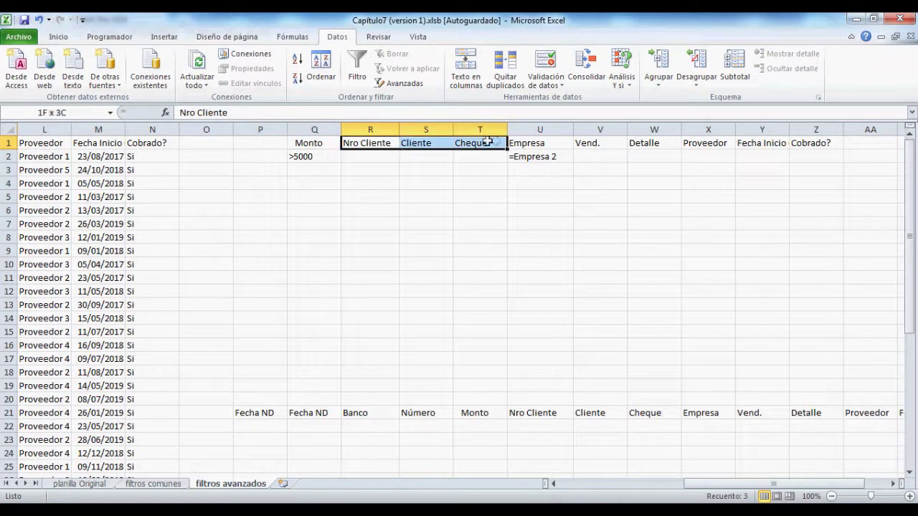
key(Delete)
Delete the criteria headers from Vend. through Cobrado? in cells V1:Z1
key(Right)
key(Right)
key(Right)
key(Right)
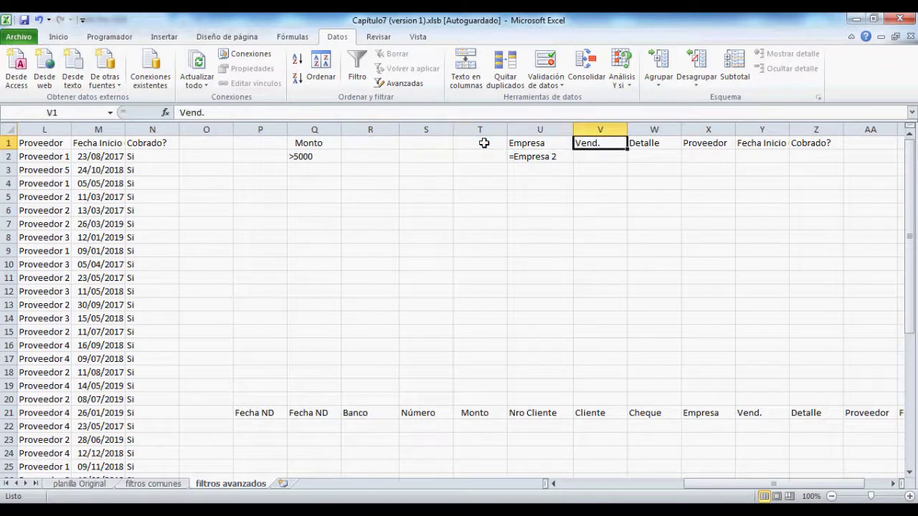
key(shift+Right)
key(shift+Right)
key(shift+Right)
key(shift+Right)
key(Delete)
Copy the Empresa header and its =Empresa 2 criterion from U1:U2 to R1:R2, beside the Monto criterion
key(Left)
key(shift+Down)
key(ctrl+c)
key(Left)
key(Left)
key(Left)
key(Left)
key(Right)
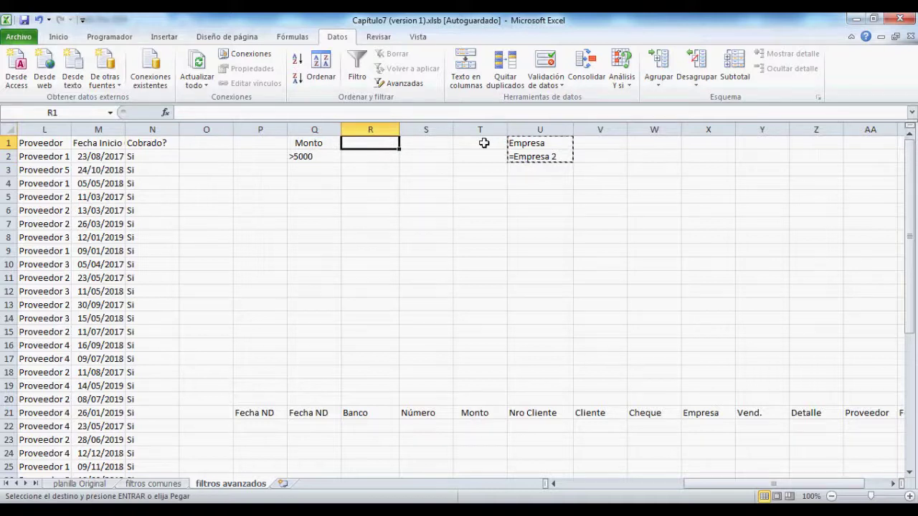
key(ctrl+v)
key(Escape)
Delete the original Empresa header and its criterion from cells U1:U2
key(Right)
key(Right)
key(Right)
key(shift+Down)
key(Delete)
key(Left)
key(Left)
key(Left)
key(Left)
key(Left)
key(Right)
key(Right)
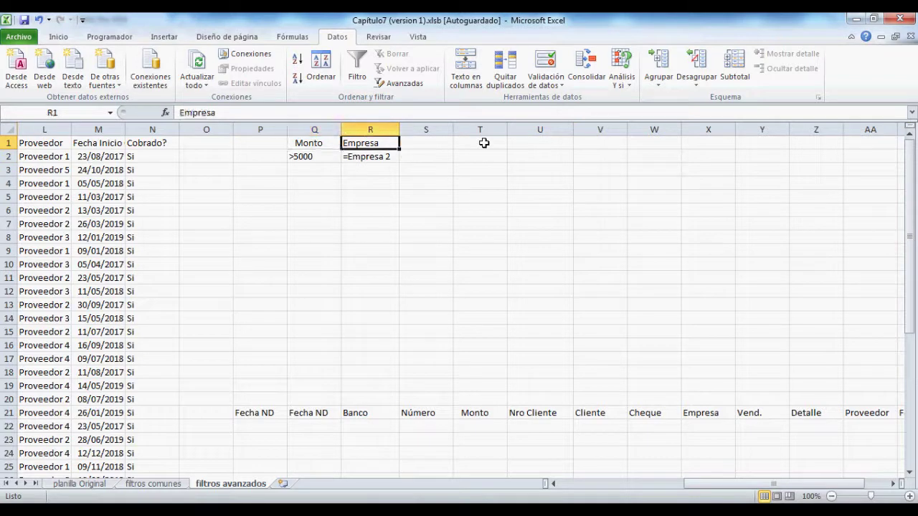
key(Left)
key(Right)
Undo the Empresa relocation and the header deletions, back to the full criteria header row from Nro Cliente to Cobrado?
key(ctrl+z)
key(ctrl+z)
key(ctrl+z)
key(ctrl+z)
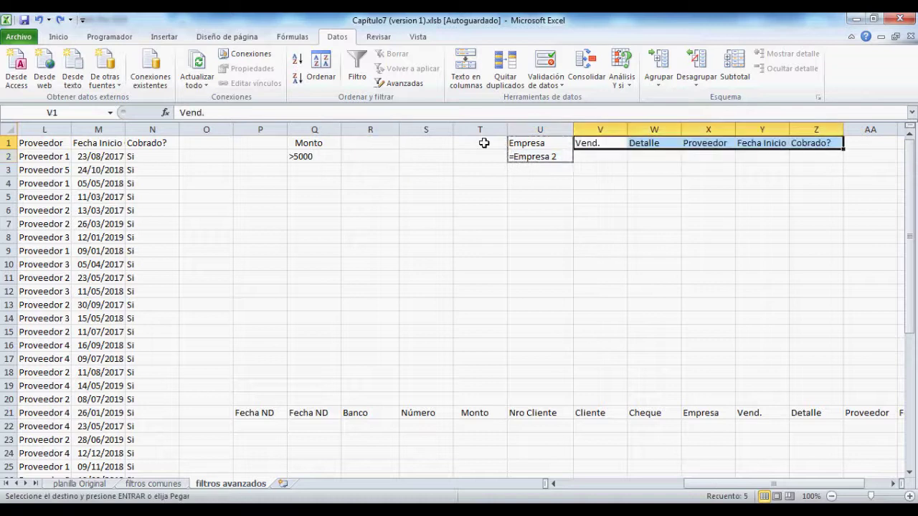
key(Escape)
Examine the row 2 criteria cells beneath the headers, from Monto across to the columns past Empresa
key(Down)
key(Right)
key(Right)
key(Right)
key(Right)
key(Right)
key(Right)
key(Right)
key(Right)
key(Left)
key(Left)
key(Left)
key(Left)
key(Left)
key(Left)
key(Left)
key(Left)
key(Left)
key(Right)
key(Right)
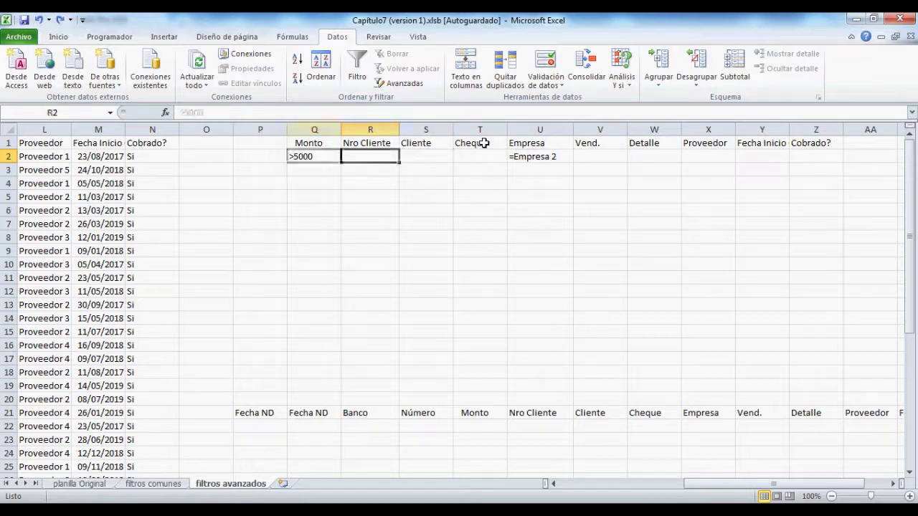
key(Right)
key(Right)
key(Right)
key(Right)
key(Right)
key(Right)
key(Right)
Delete the =Empresa 2 criterion from cell U2, beneath the Empresa header
key(Left)
key(Left)
key(Left)
key(Left)
key(Left)
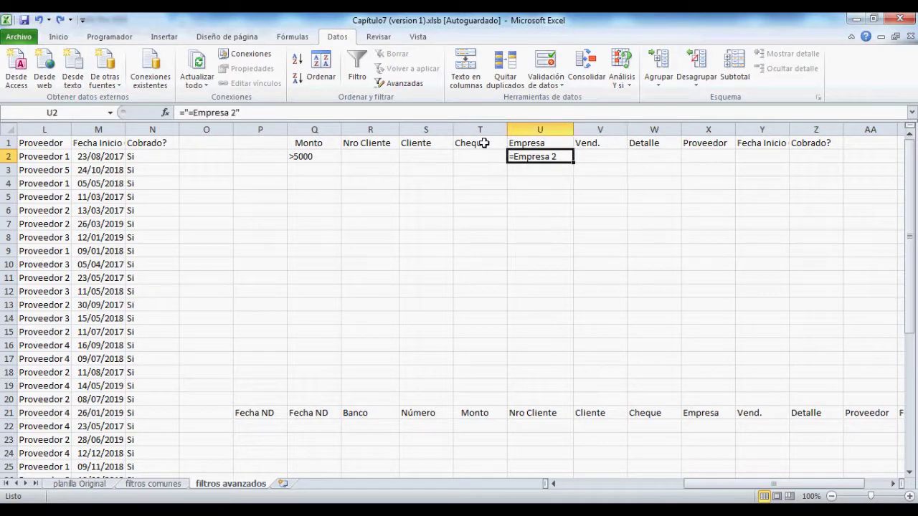
key(Delete)
key(Right)
key(Right)
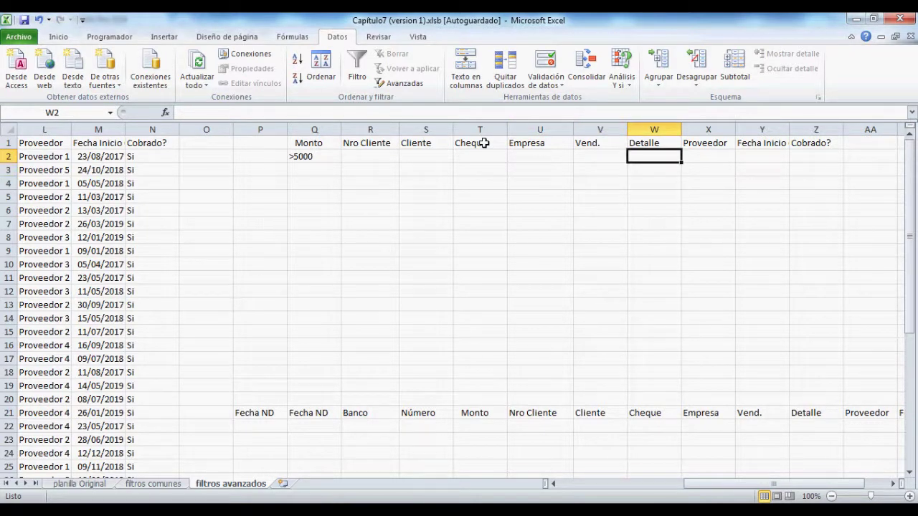
key(Left)
key(Left)
key(Left)
key(Left)
key(Right)
key(Right)
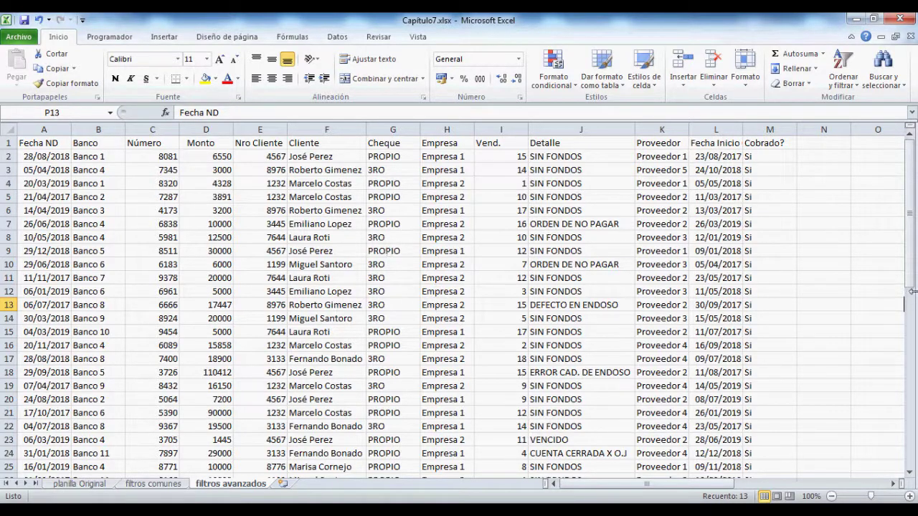
Delete the >5000 criterion under the Fecha ND header in cell P2
drag(709, 485, 731, 485)
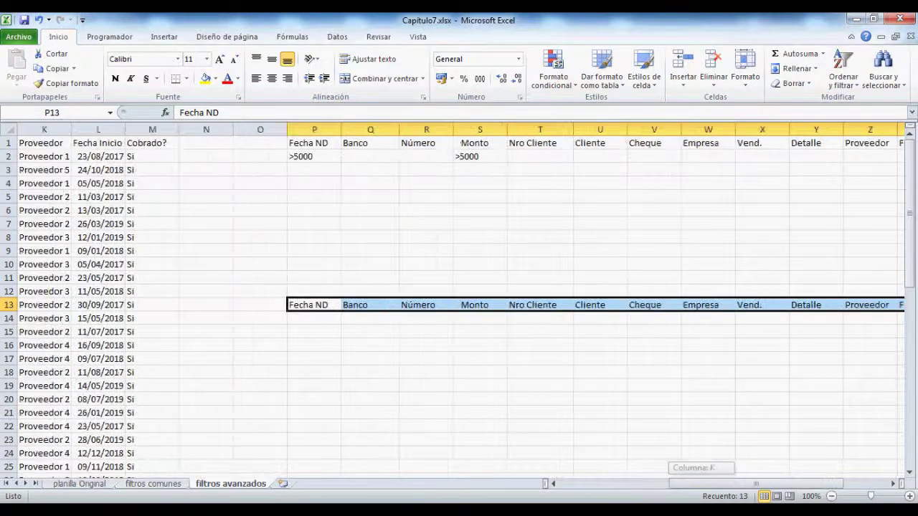
click(299, 157)
key(Delete)
Start an advanced filter on the cheque list that copies to another location, with the Monto criteria range S1:S2
click(115, 212)
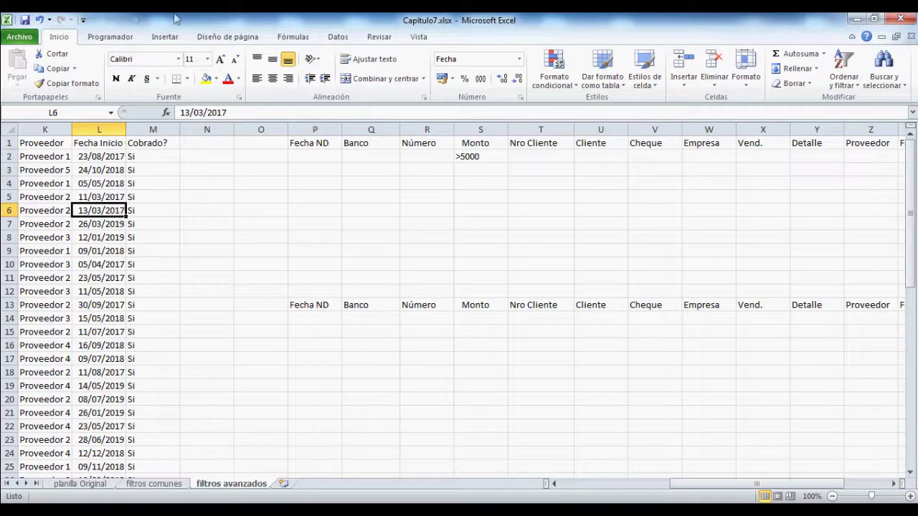
click(338, 37)
click(393, 84)
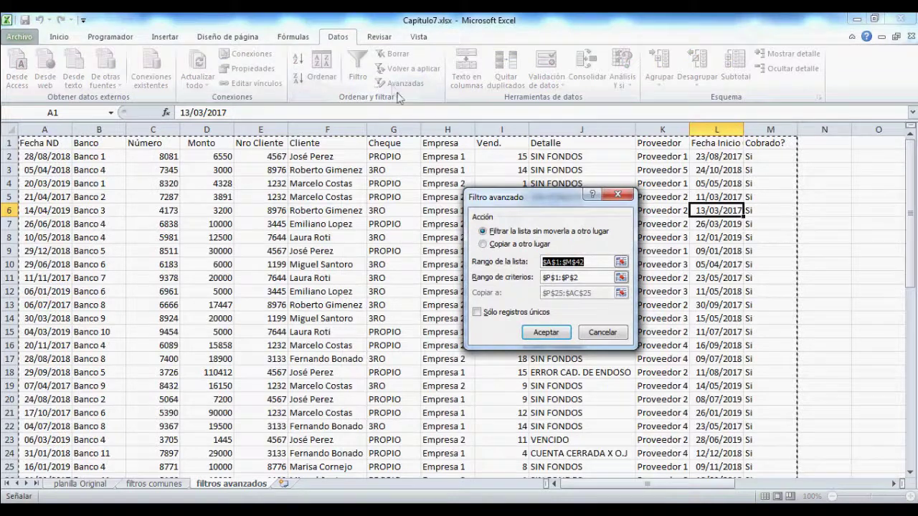
click(504, 244)
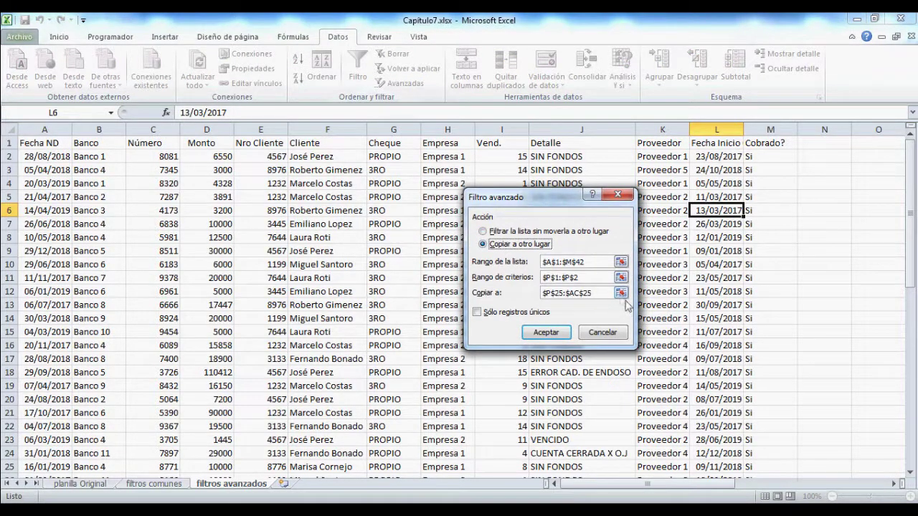
click(621, 277)
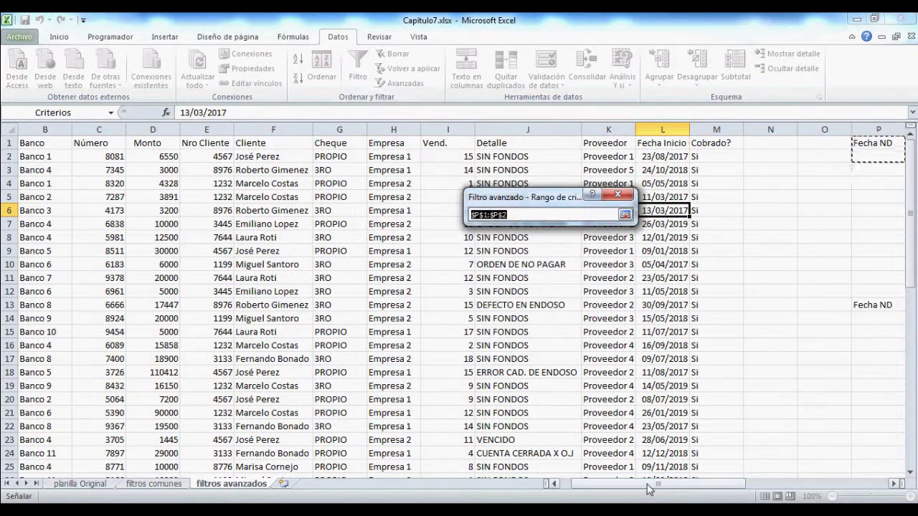
scroll(861, 153, right, 3)
drag(876, 143, 876, 156)
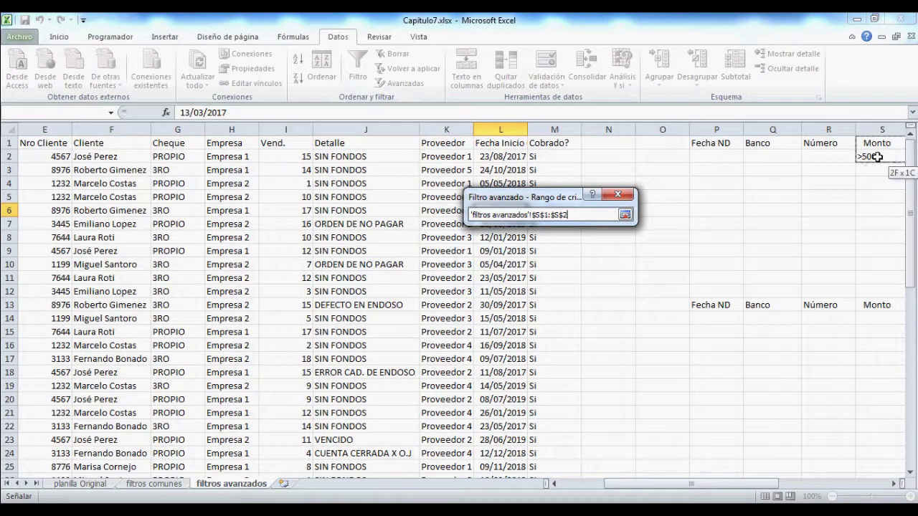
click(626, 215)
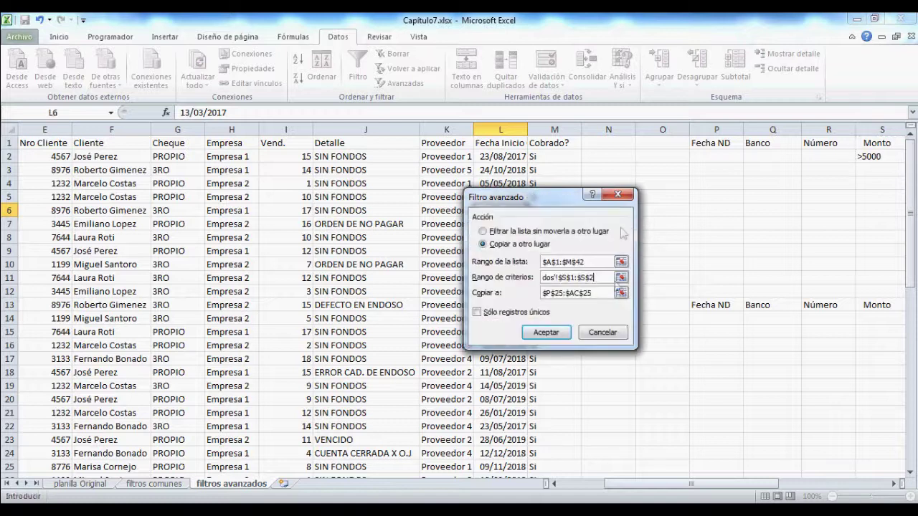
Set the copy destination to the header row P13:AB13, apply the advanced filter and look over the extracted rows
click(621, 293)
drag(147, 308, 803, 308)
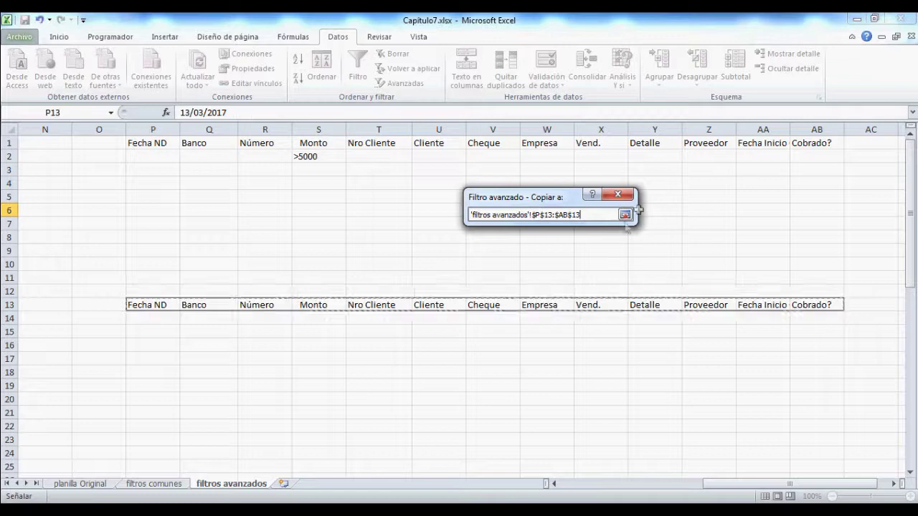
click(625, 215)
click(539, 333)
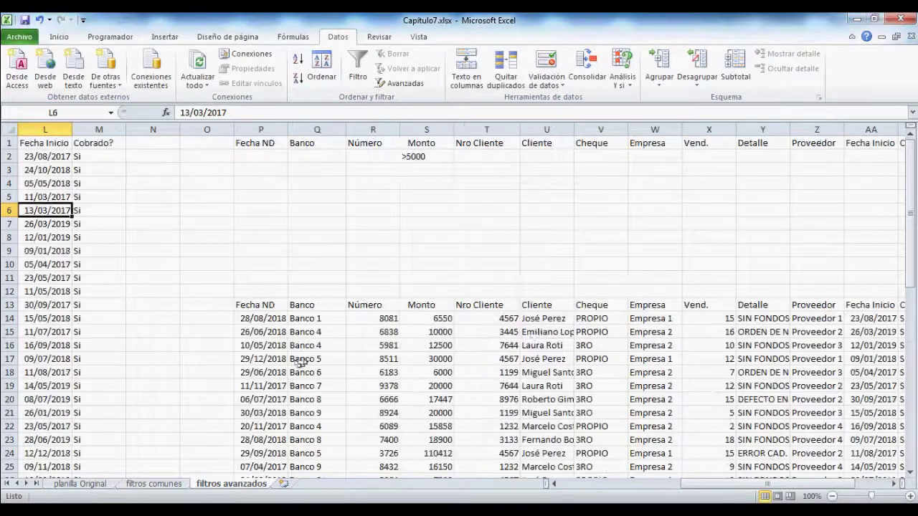
scroll(361, 335, down, 10)
scroll(392, 334, up, 4)
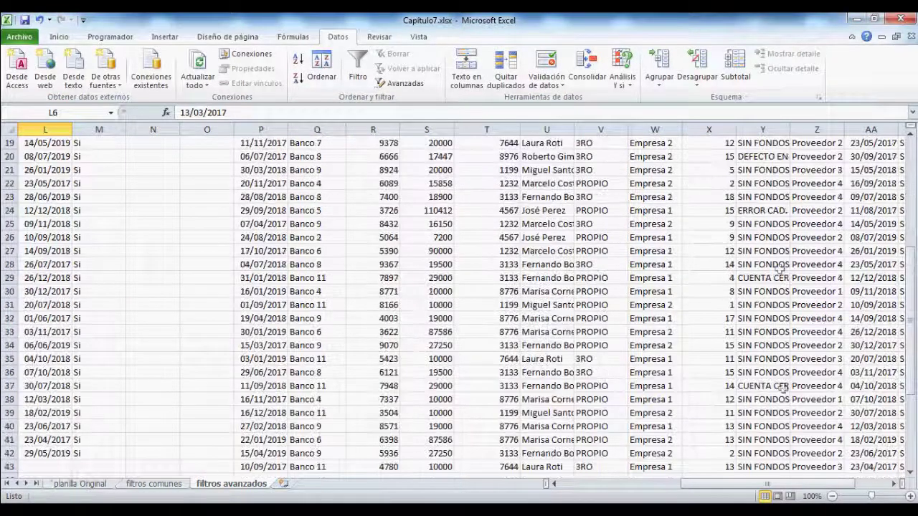
scroll(466, 318, up, 6)
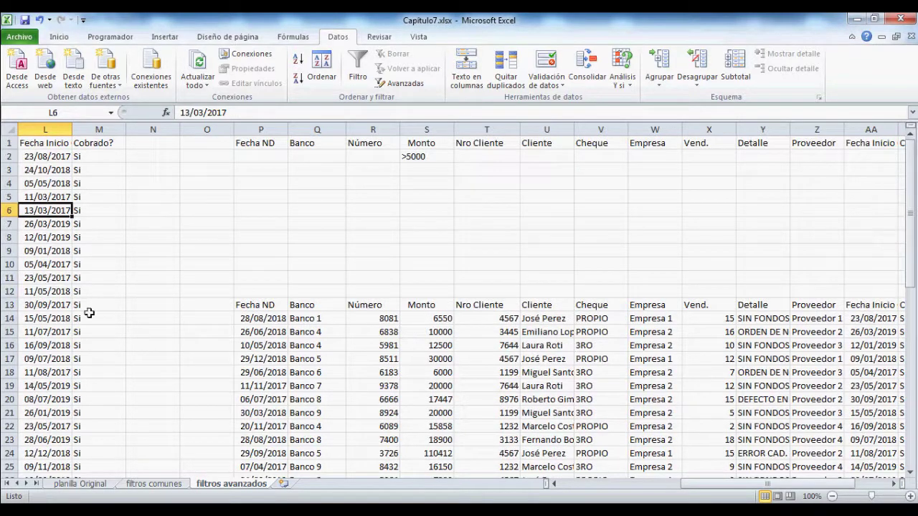
Run the advanced filter again with the same Monto criteria, copying the results to the empty cell P50
click(403, 84)
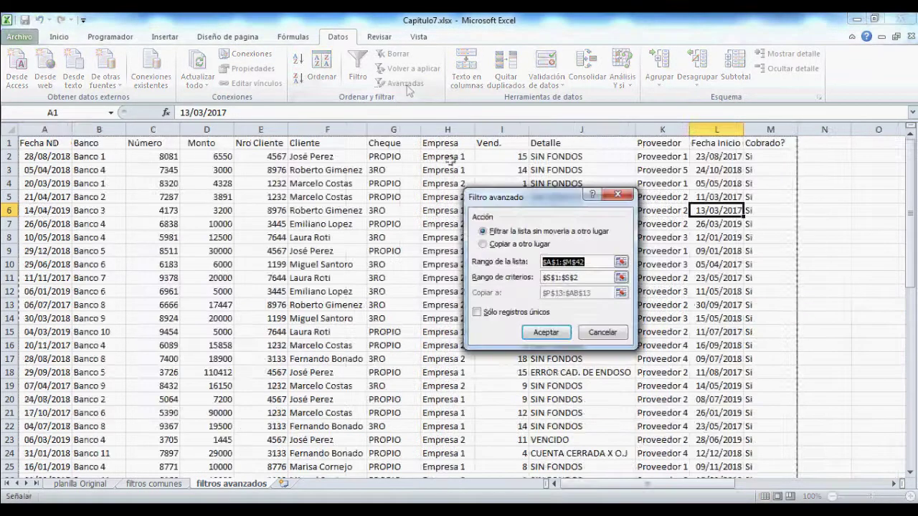
click(483, 243)
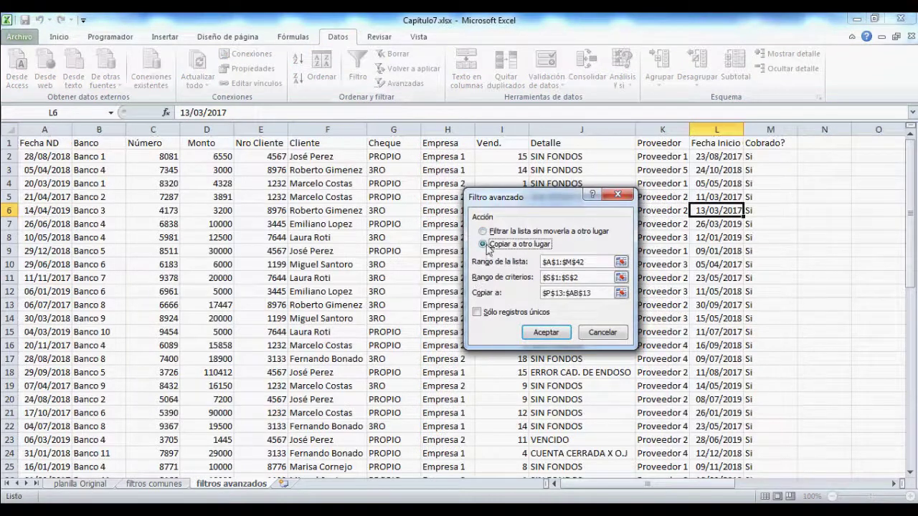
click(621, 292)
scroll(367, 301, down, 11)
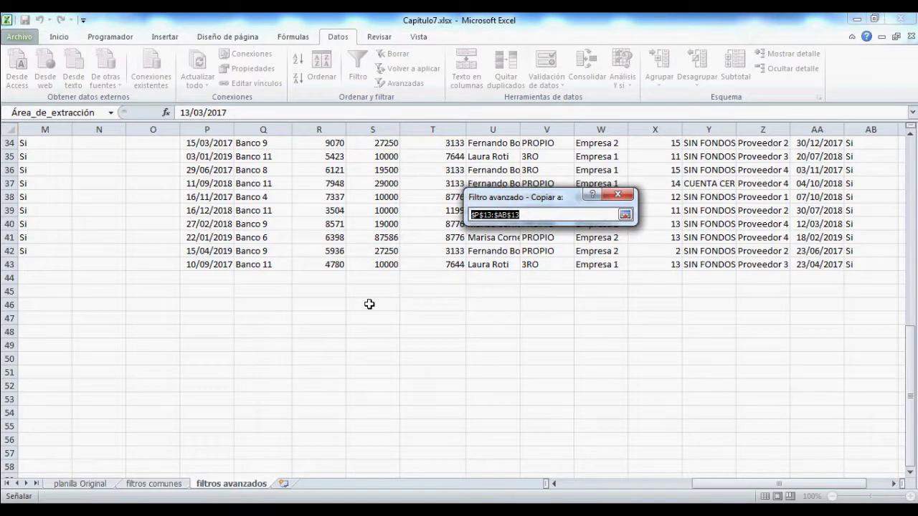
click(203, 360)
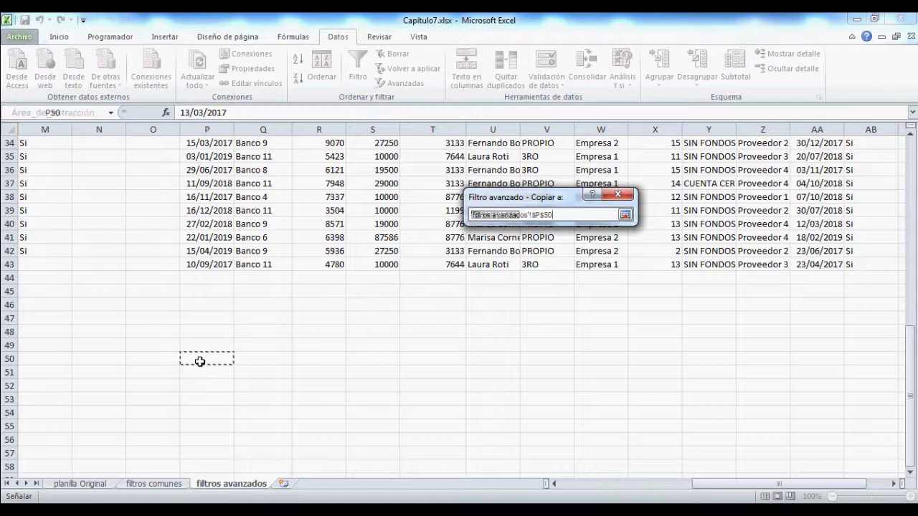
click(624, 215)
click(552, 334)
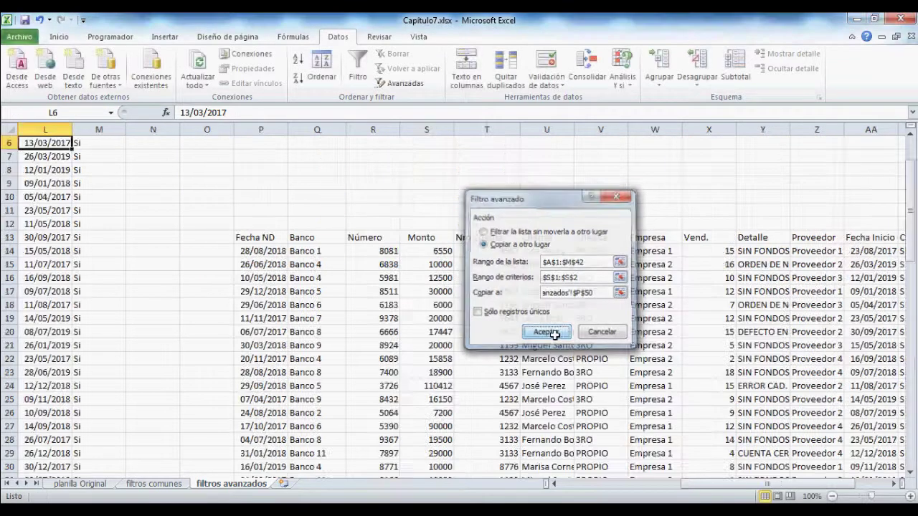
Compare the extracted lists starting at rows 13 and 50 with each other and with the Monto criterion
scroll(574, 327, up, 2)
scroll(594, 318, down, 16)
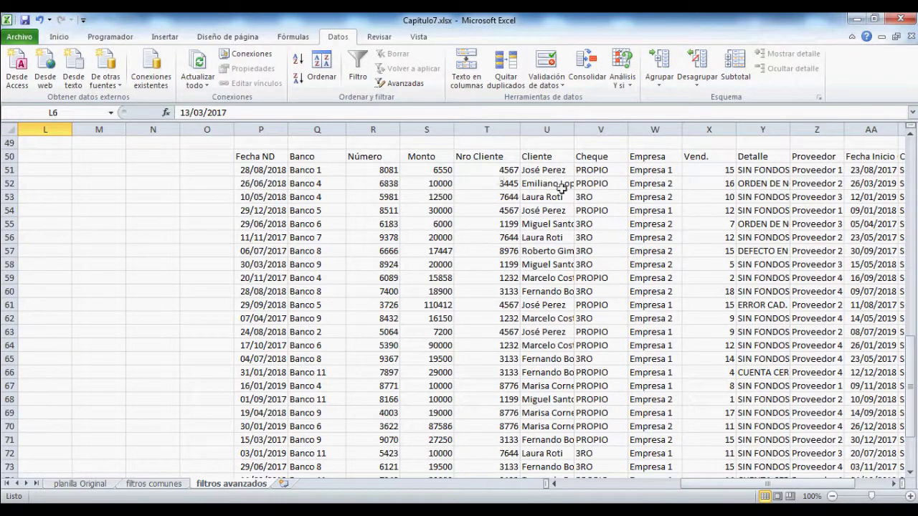
scroll(601, 354, down, 2)
scroll(600, 355, up, 15)
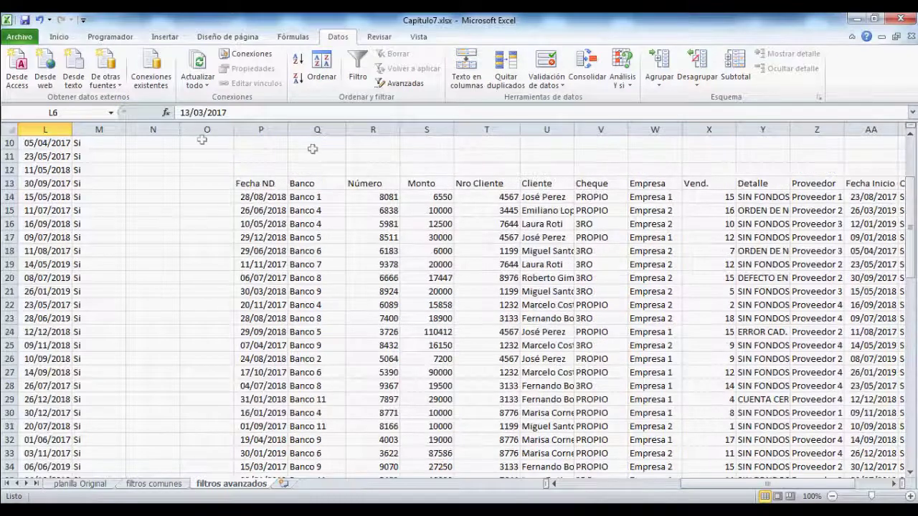
scroll(668, 233, up, 3)
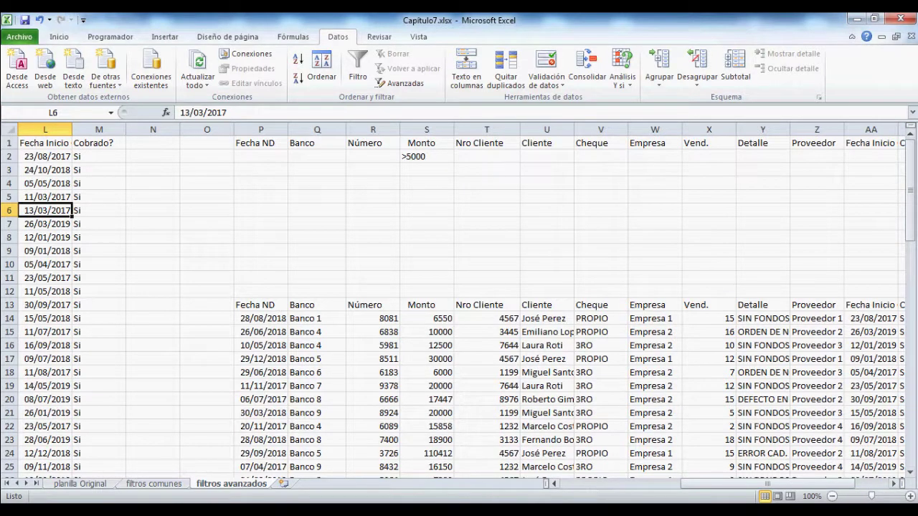
scroll(359, 236, down, 14)
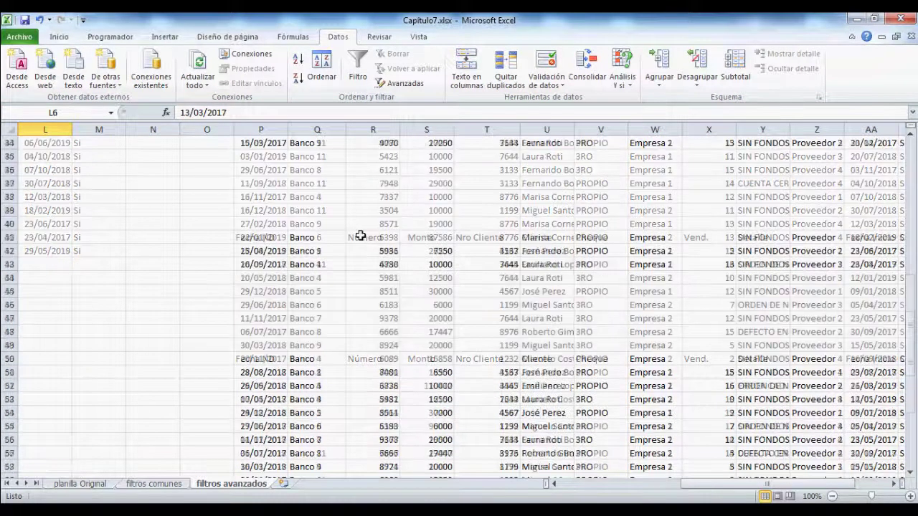
scroll(366, 238, up, 11)
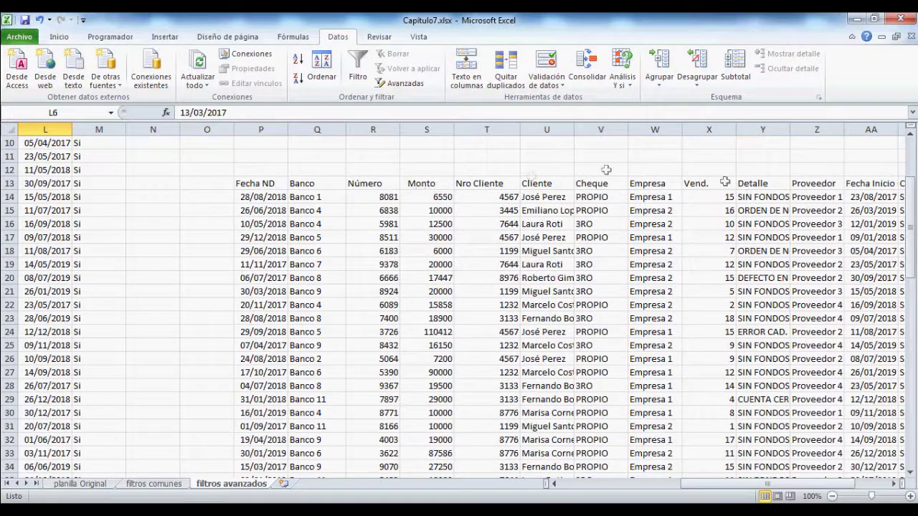
scroll(437, 410, up, 3)
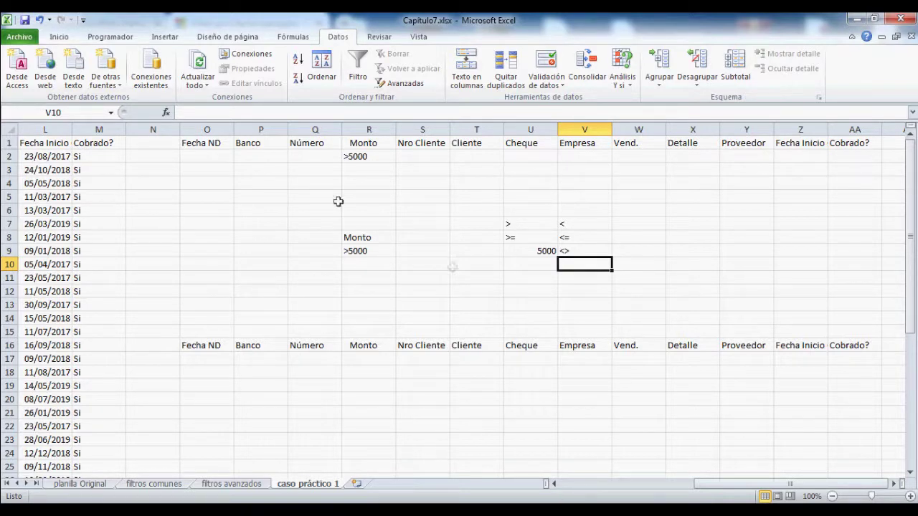
Complete the not-equal operator example in cell V9 of the caso práctico 1 sheet as <> 5000
click(367, 157)
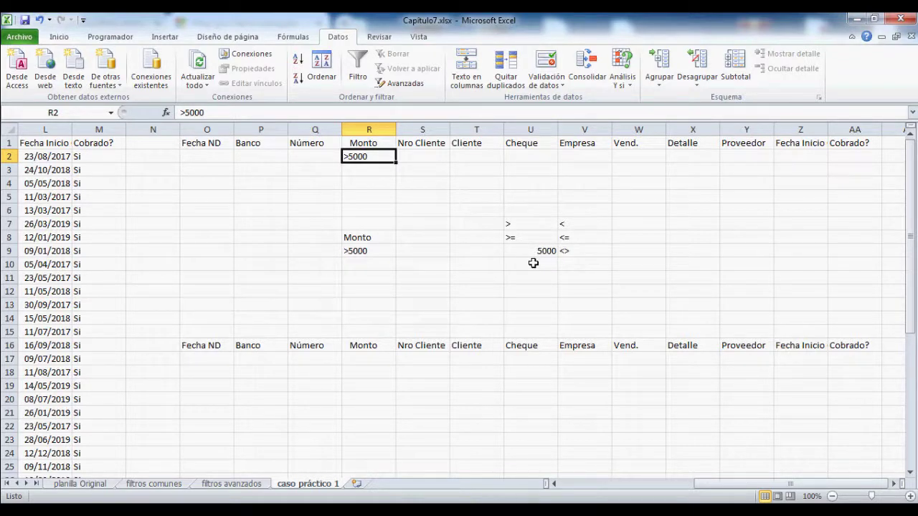
double_click(586, 256)
text(5000)
key(Return)
click(586, 256)
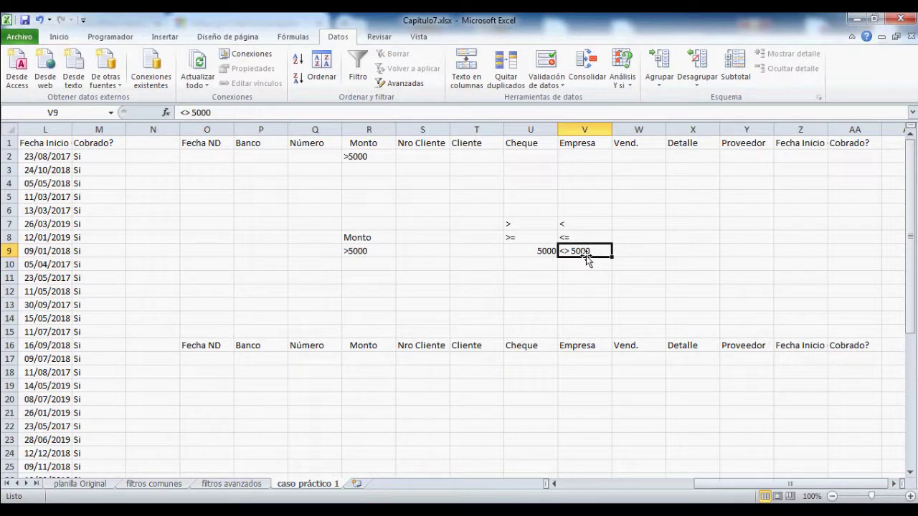
Examine the criteria headers in row 1 of the caso práctico 1 sheet, from Fecha ND across to Fecha Inicio
key(Left)
key(Left)
key(Left)
key(Left)
key(Up)
key(Up)
key(Up)
key(Up)
key(Up)
key(Up)
key(Up)
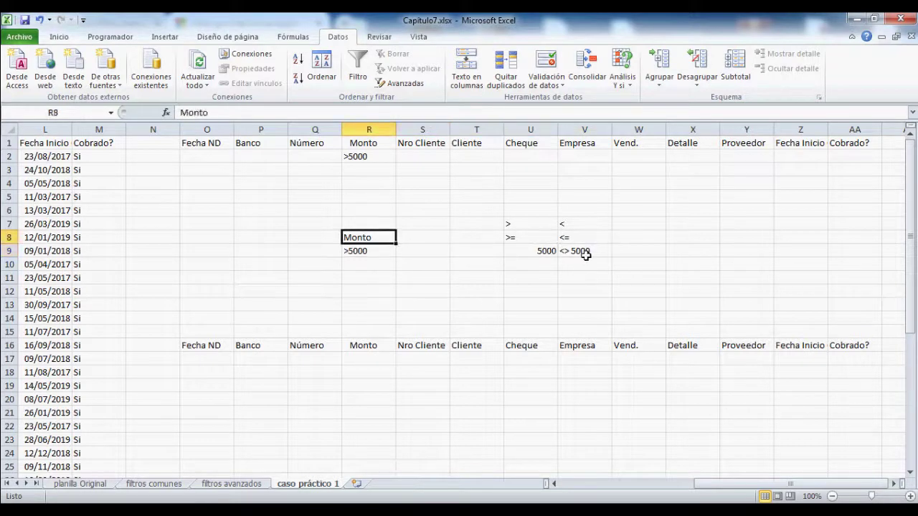
key(Up)
key(Left)
key(Left)
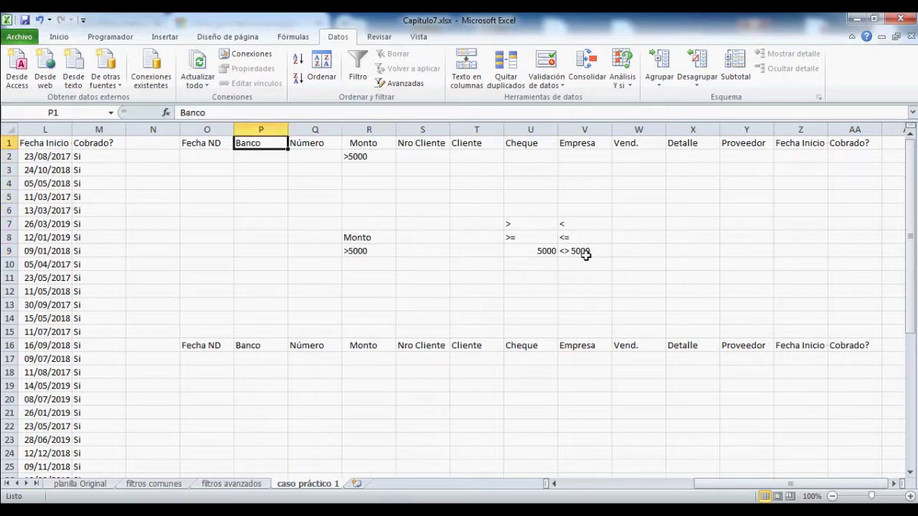
key(Left)
key(Right)
key(Right)
key(Left)
key(Left)
key(Right)
key(Right)
key(Right)
key(Right)
key(Right)
key(Right)
key(Right)
key(Right)
key(Right)
key(Right)
key(Right)
key(Left)
key(Left)
key(Left)
key(Left)
key(Left)
key(Left)
key(Left)
key(Left)
key(Left)
key(Left)
key(Left)
click(401, 83)
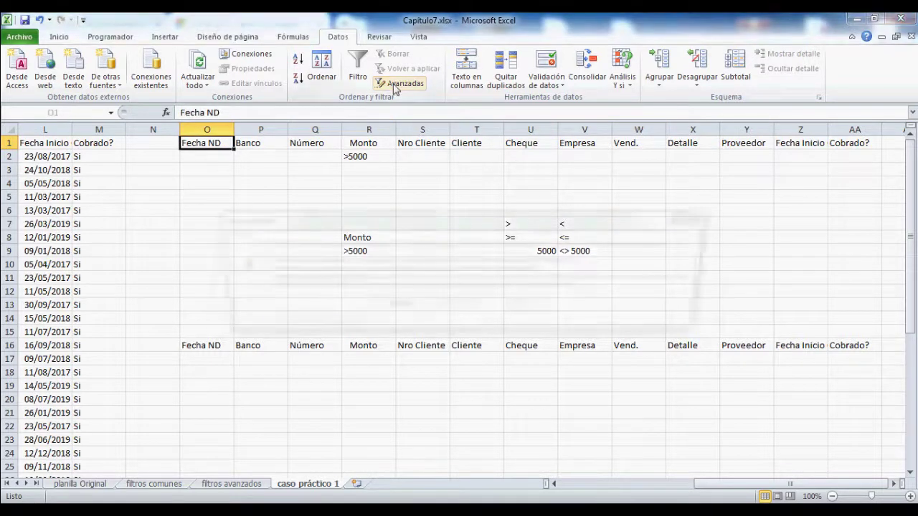
click(686, 218)
click(244, 172)
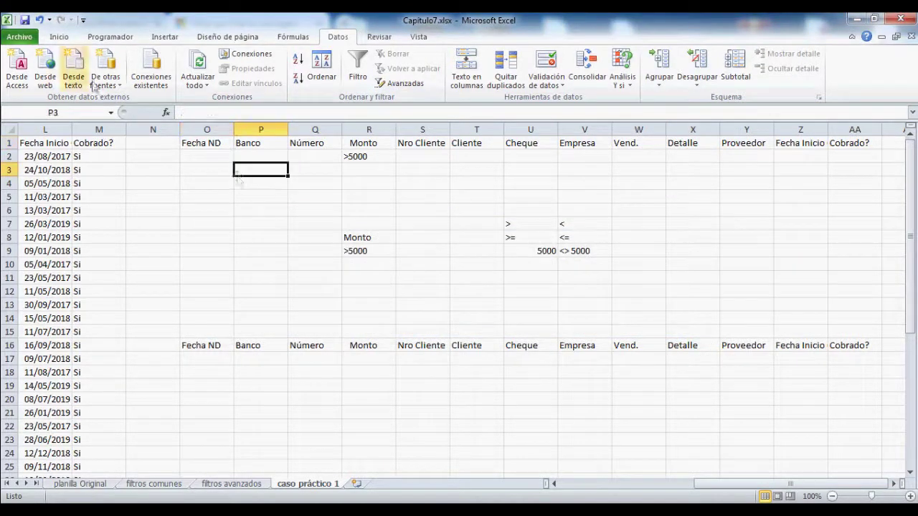
Start an advanced filter on the caso práctico 1 list that copies results to another location, using the criteria range O1:AA2
click(46, 237)
click(393, 83)
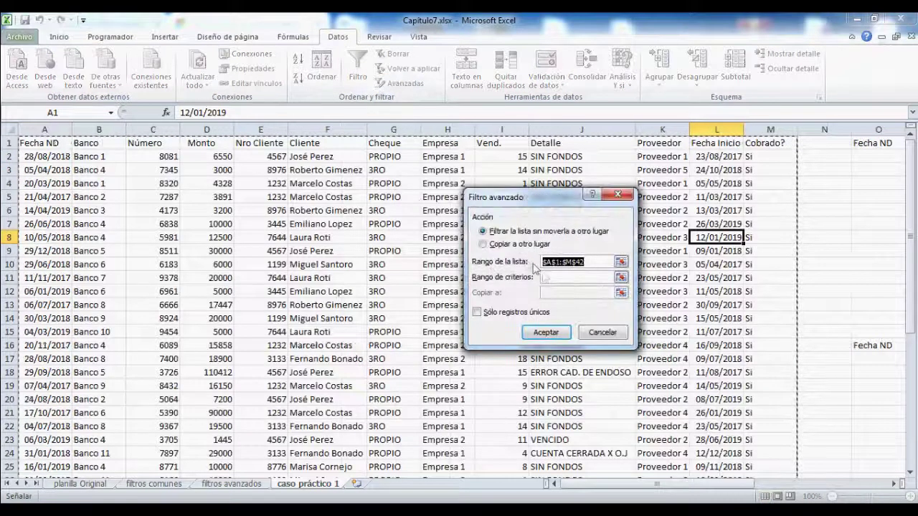
click(512, 244)
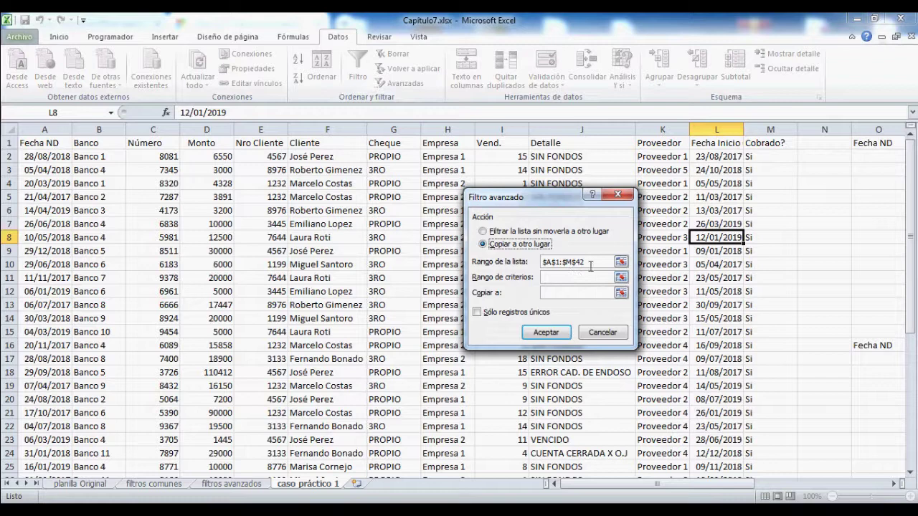
click(621, 276)
drag(582, 486, 592, 491)
drag(260, 142, 818, 162)
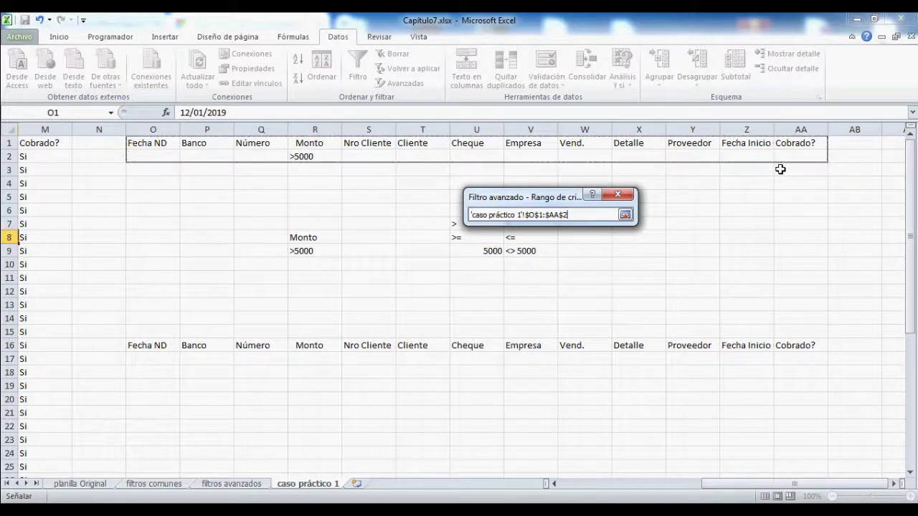
click(625, 215)
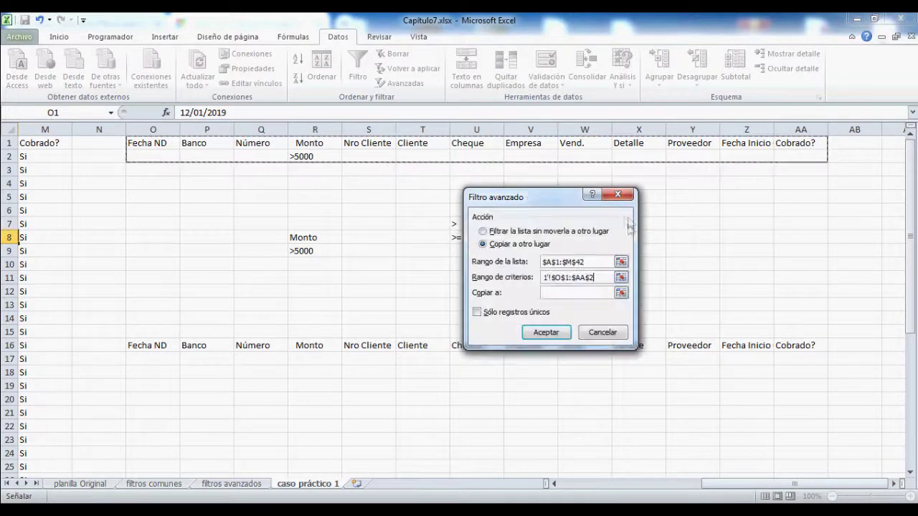
Change the filter's criteria range to the compact Monto criteria in R8:R9
click(621, 277)
drag(301, 236, 305, 253)
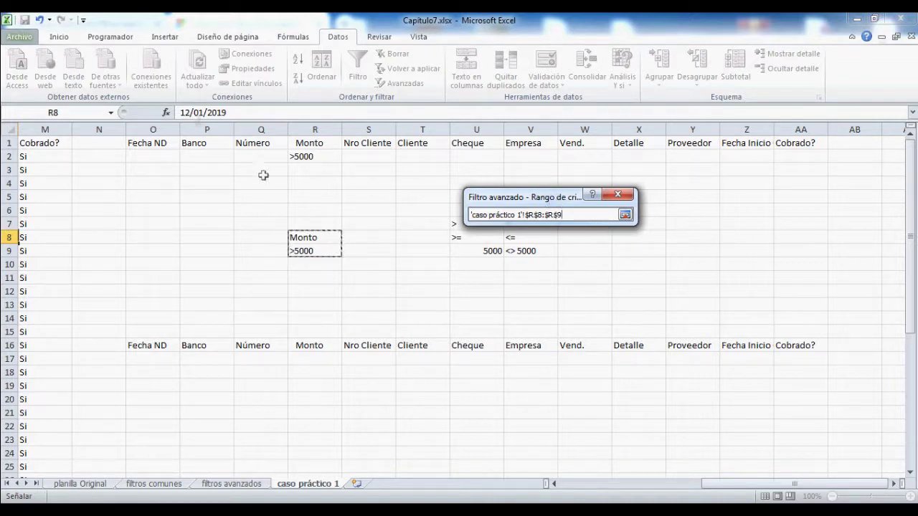
click(625, 214)
drag(555, 198, 748, 156)
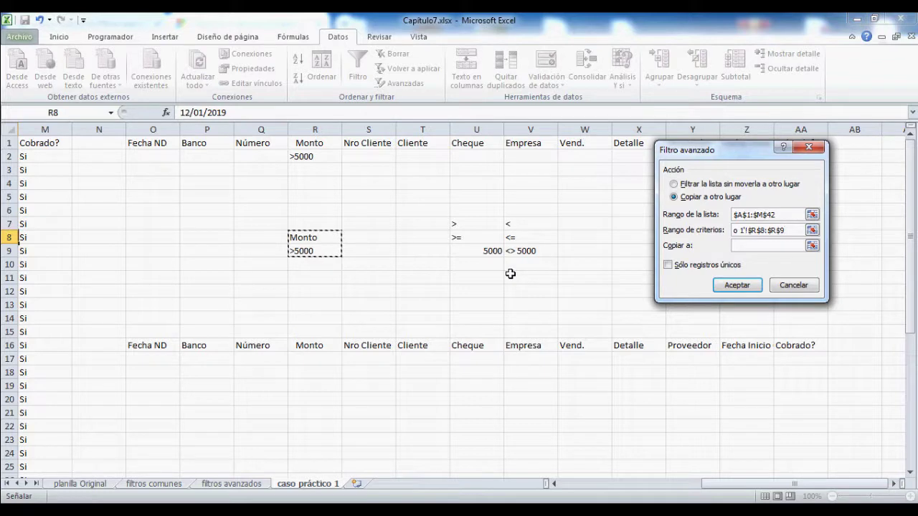
Set the criteria range back to O1:AA2 and extract the matching records under the headers O16:AA16
click(811, 230)
drag(144, 148, 789, 157)
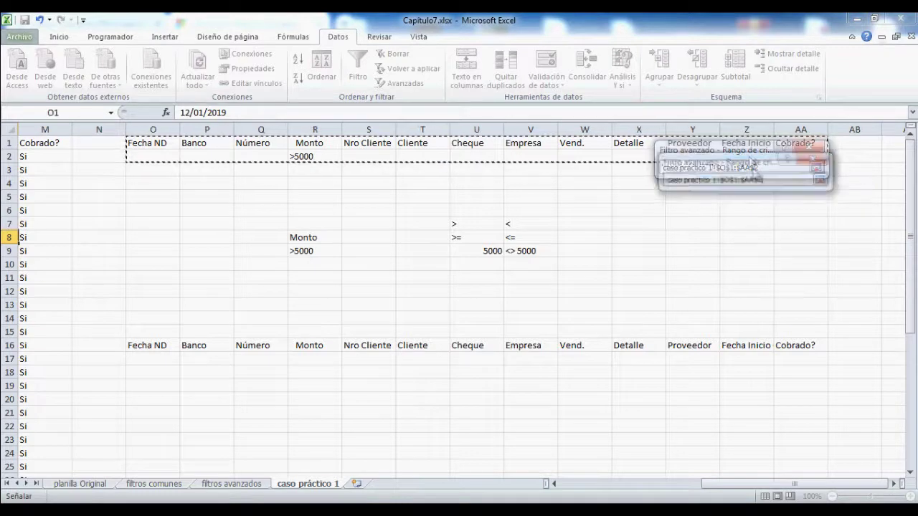
click(816, 167)
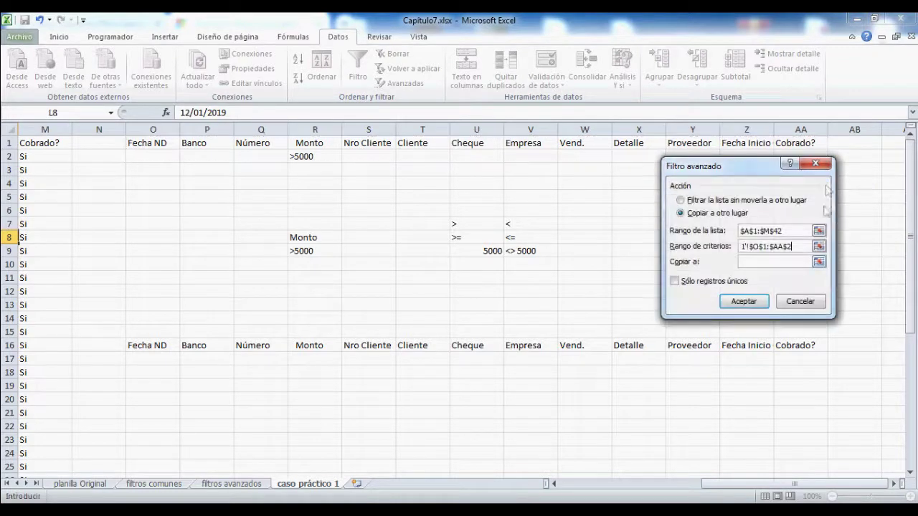
click(818, 261)
click(146, 346)
drag(145, 347, 781, 352)
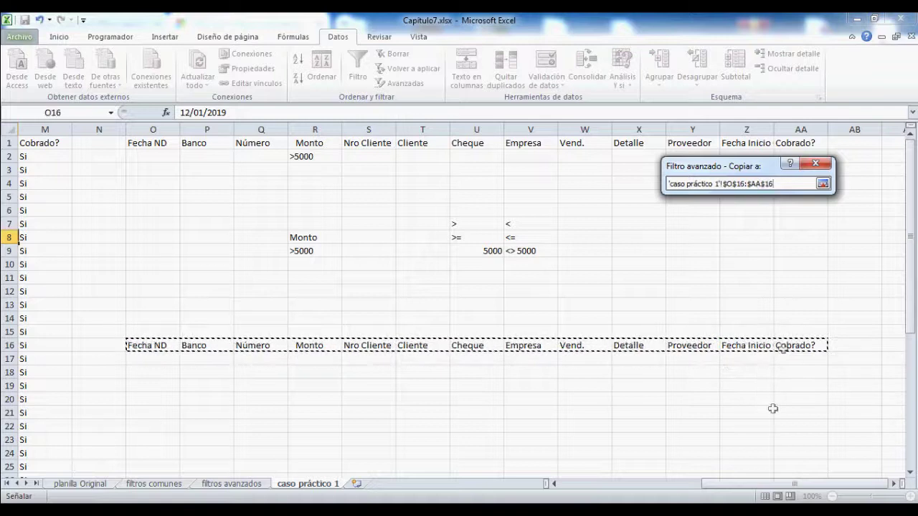
click(823, 185)
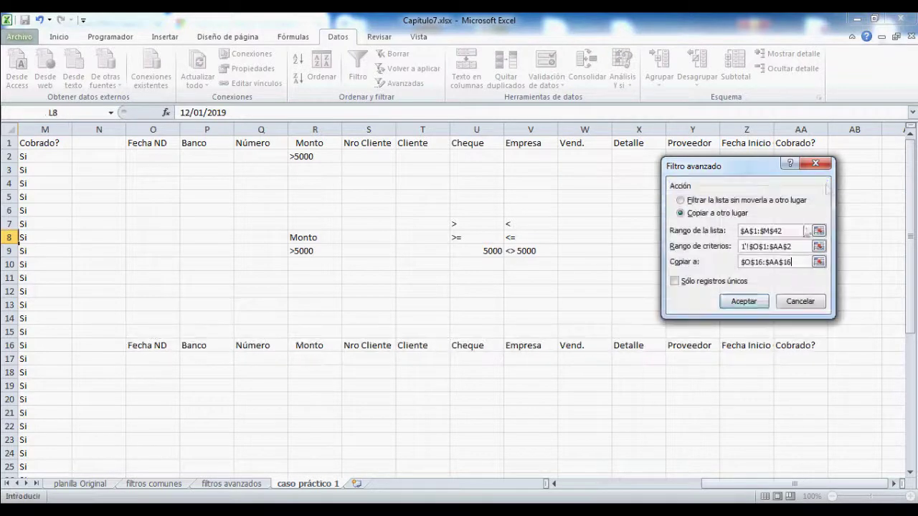
click(750, 301)
scroll(727, 307, down, 5)
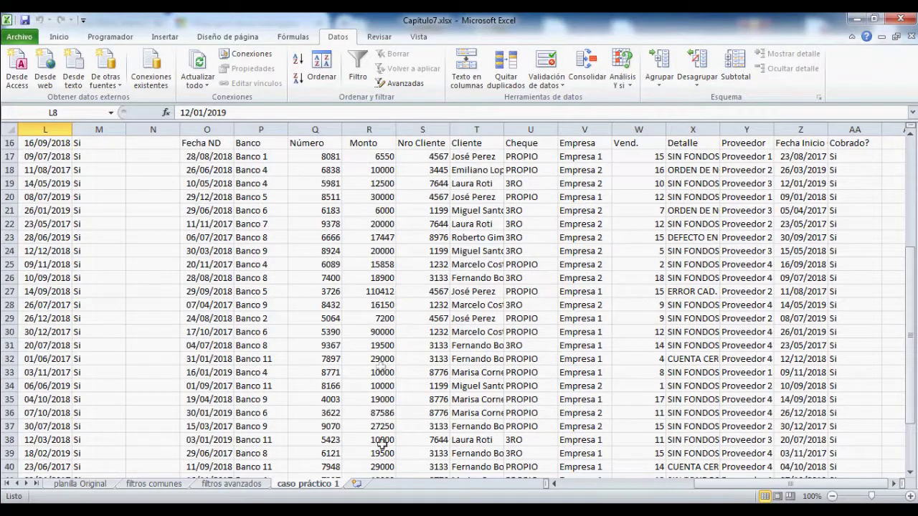
scroll(387, 402, down, 3)
scroll(416, 458, up, 8)
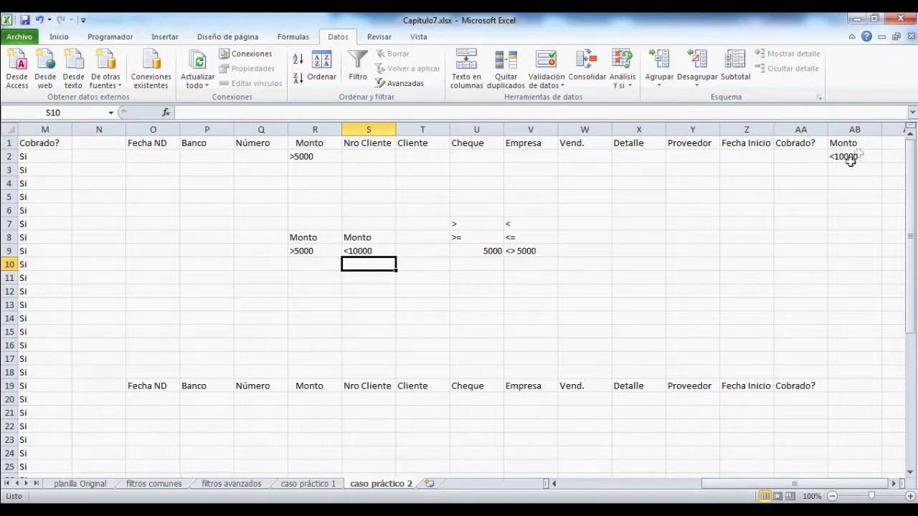
Examine the two Monto criteria on the caso práctico 2 sheet, in the full range O1:AB2 and the compact range R8:S9
drag(148, 144, 842, 159)
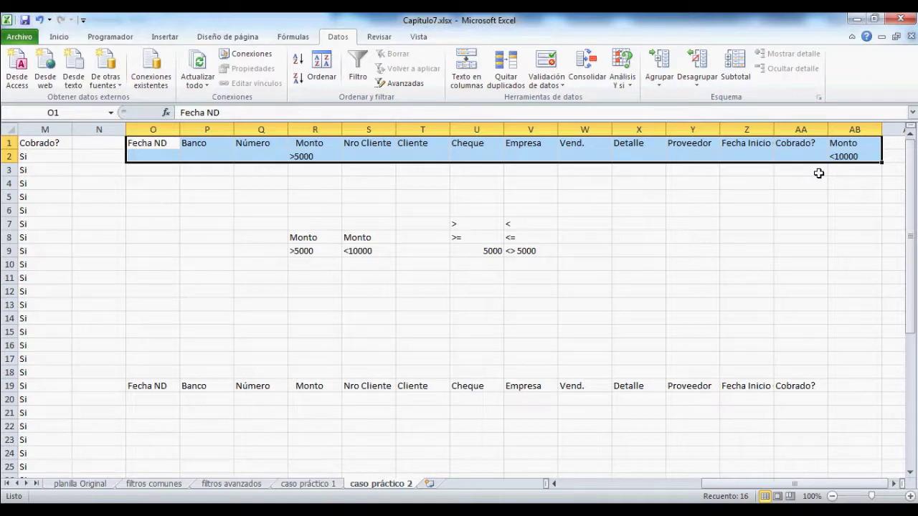
drag(169, 148, 842, 159)
drag(155, 159, 845, 157)
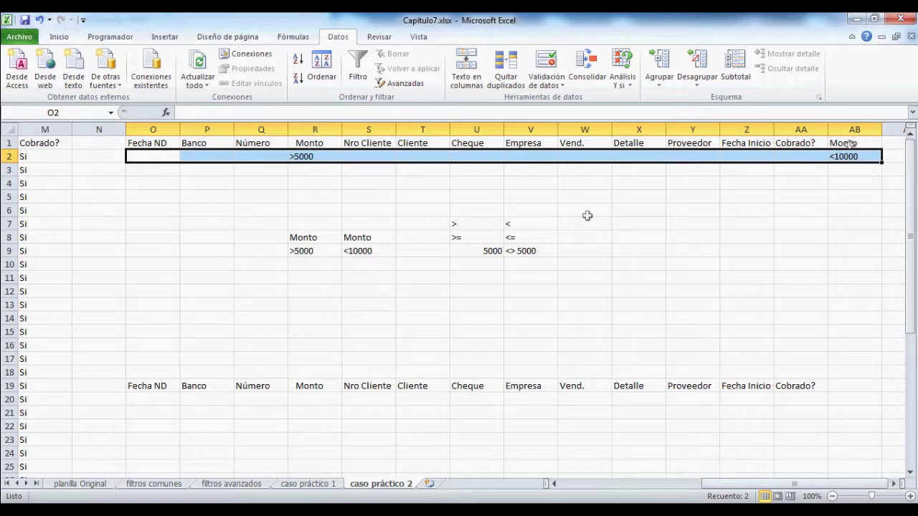
drag(298, 239, 370, 255)
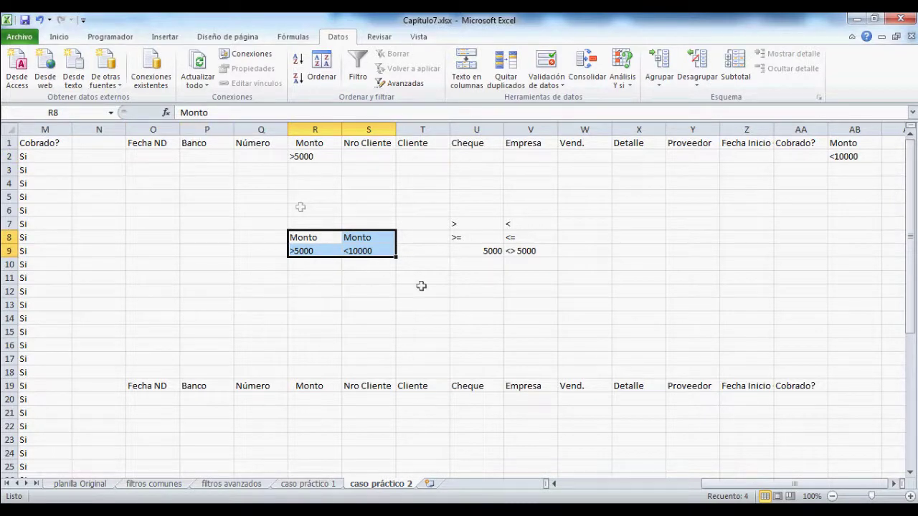
Try an advanced filter with criteria range P1:AC2, copying the matching records under the headers P19:AB19
click(400, 84)
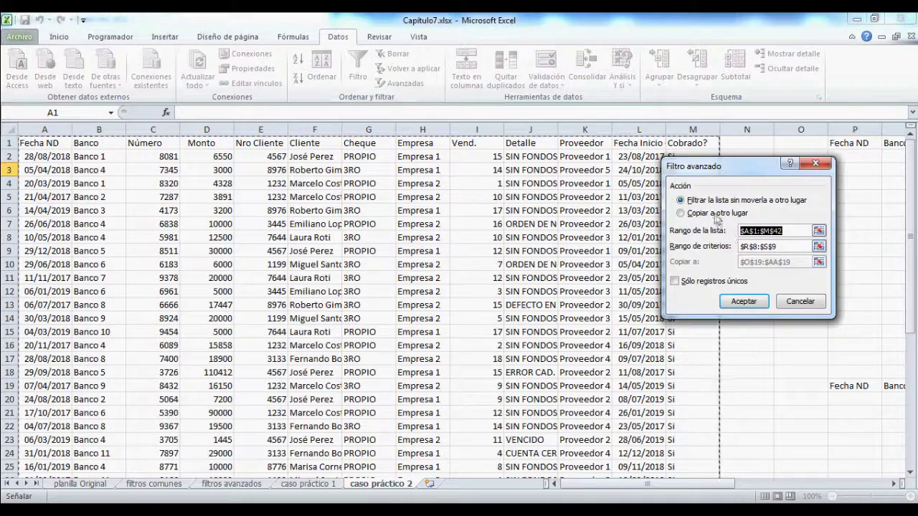
click(715, 214)
click(818, 247)
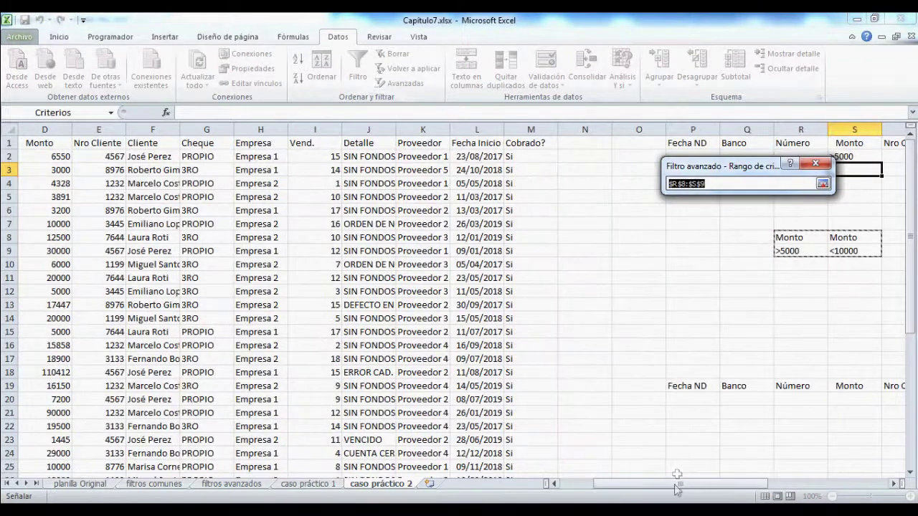
drag(679, 480, 783, 501)
drag(149, 147, 857, 157)
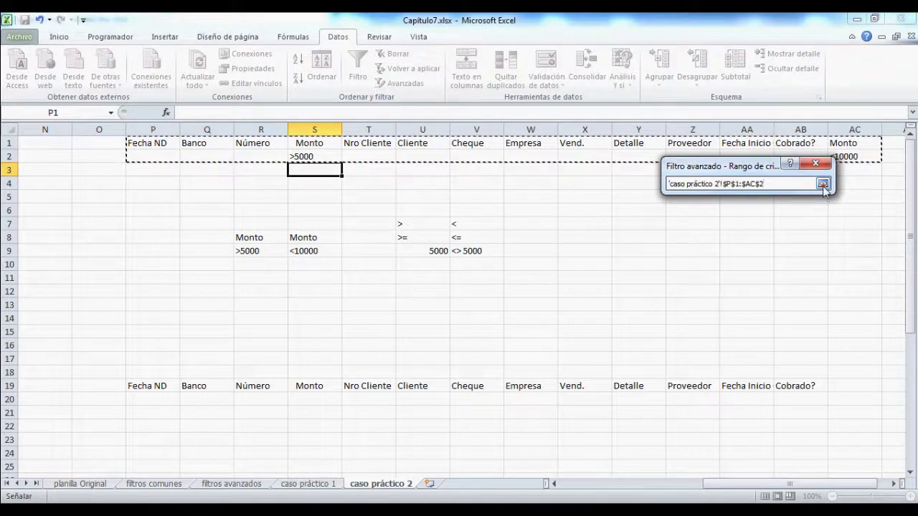
click(823, 184)
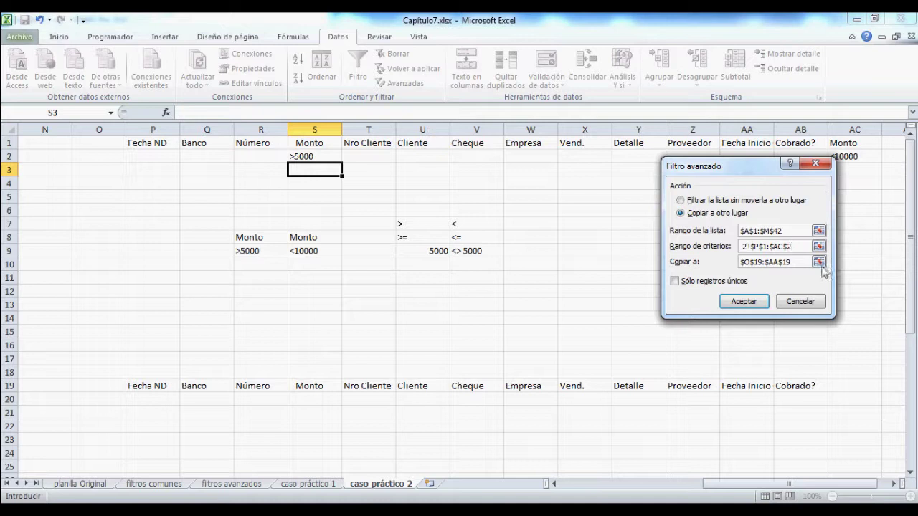
click(818, 263)
drag(154, 386, 776, 402)
click(822, 184)
click(742, 299)
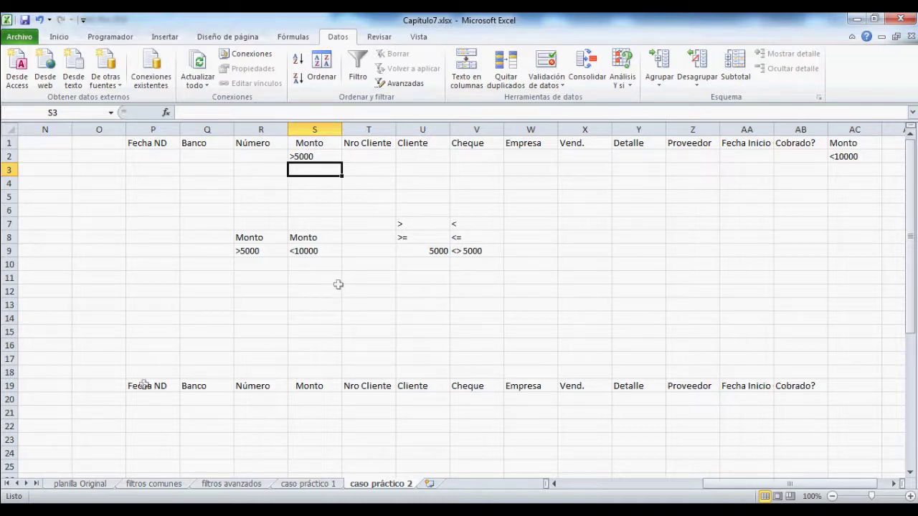
Replace the second Monto criteria header in AC1 with a copy of the Monto header from S1
click(308, 142)
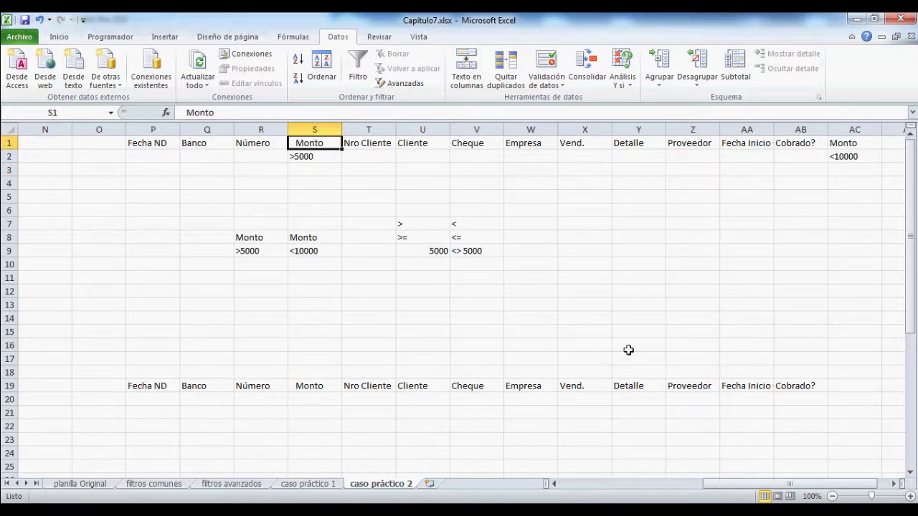
key(F2)
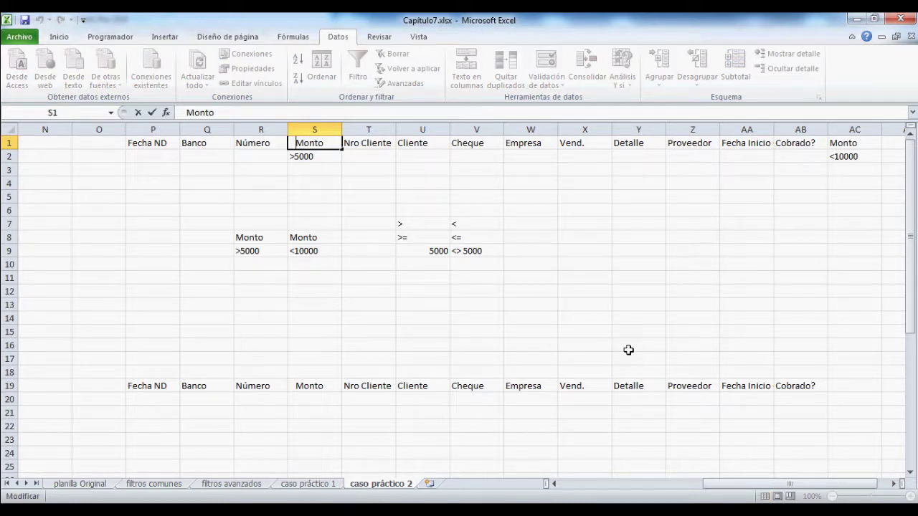
key(Escape)
key(ctrl+c)
key(Right)
key(Right)
key(Right)
key(Right)
key(Right)
key(Right)
key(Right)
key(Right)
key(Right)
key(Right)
key(Right)
key(Left)
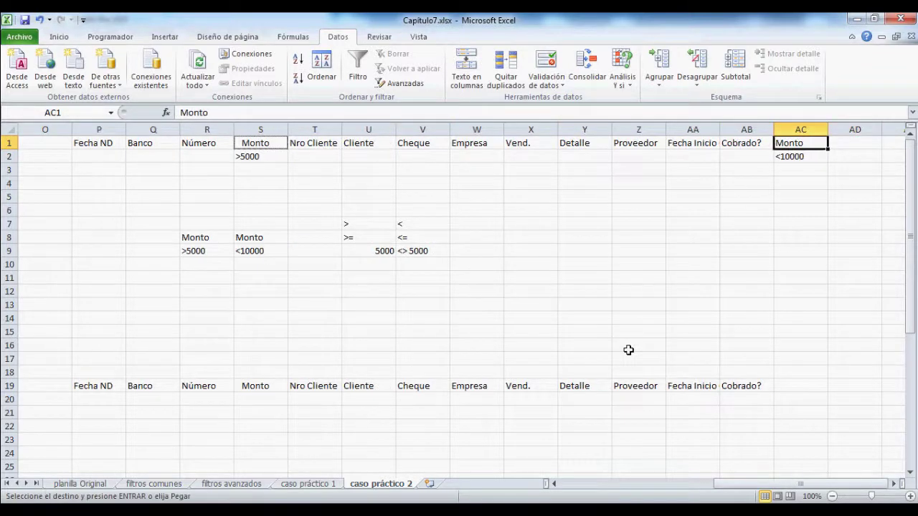
key(ctrl+v)
key(Down)
key(Left)
key(Left)
key(Left)
key(Left)
key(Left)
key(Left)
key(Left)
key(Escape)
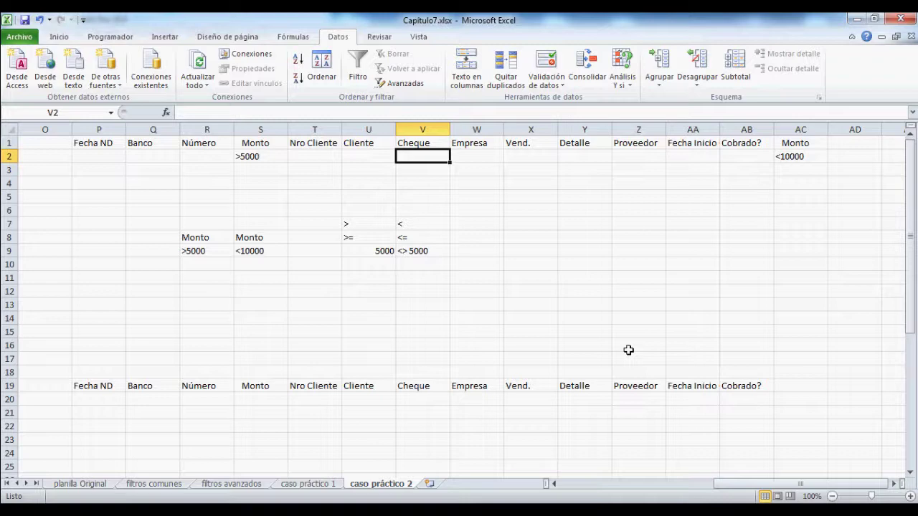
Run the advanced filter with the corrected criteria in P1:AC2, copying the matching records under the headers P19:AB19
mouse_move(730, 485)
mouse_down()
mouse_move(599, 494)
mouse_move(738, 494)
mouse_move(722, 493)
mouse_up()
click(403, 83)
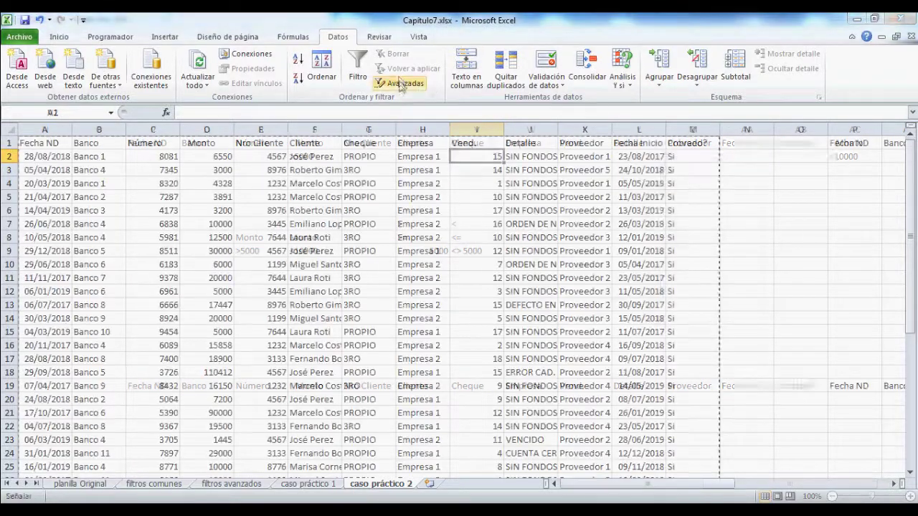
click(717, 213)
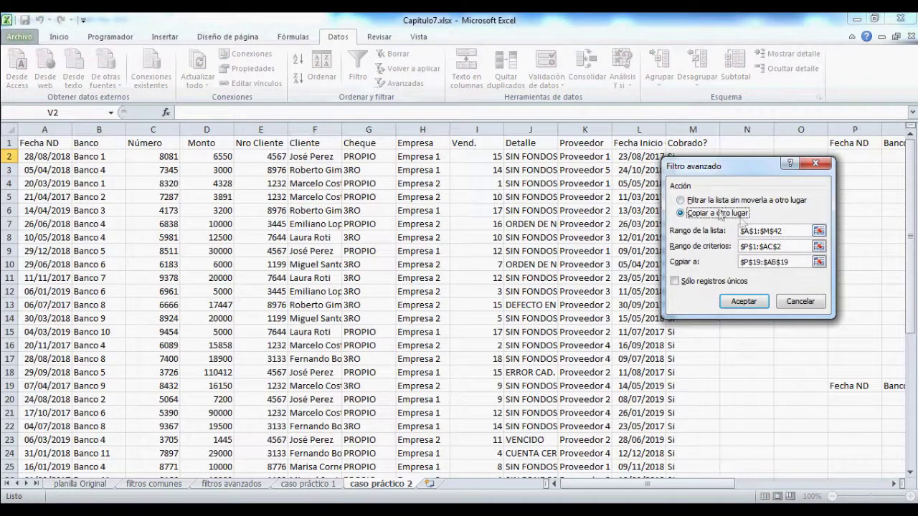
click(818, 246)
drag(167, 142, 854, 160)
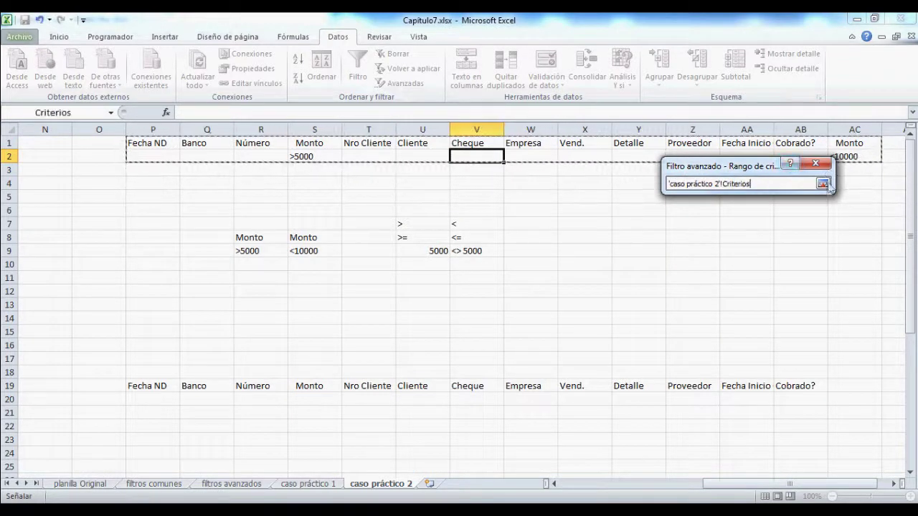
click(822, 184)
click(819, 262)
drag(127, 386, 809, 386)
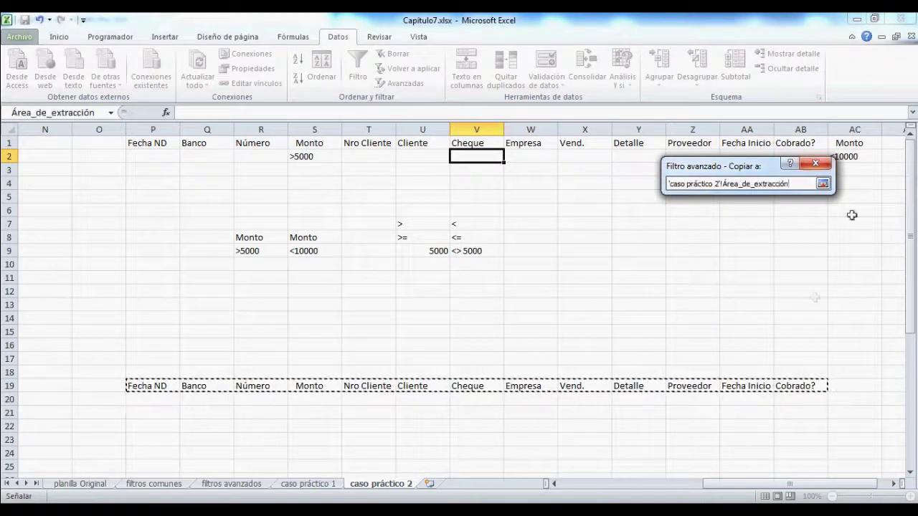
click(823, 183)
click(740, 302)
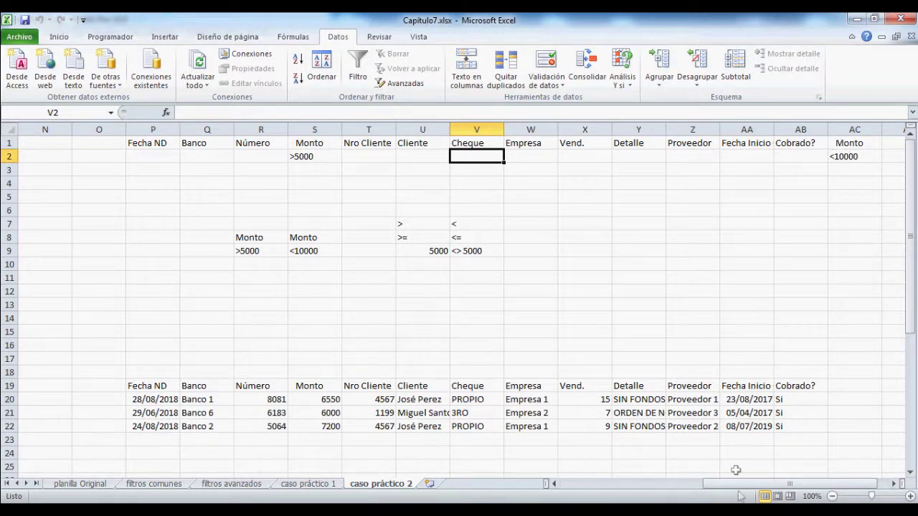
mouse_move(717, 484)
mouse_down()
mouse_move(570, 493)
mouse_move(726, 493)
mouse_move(721, 499)
mouse_up()
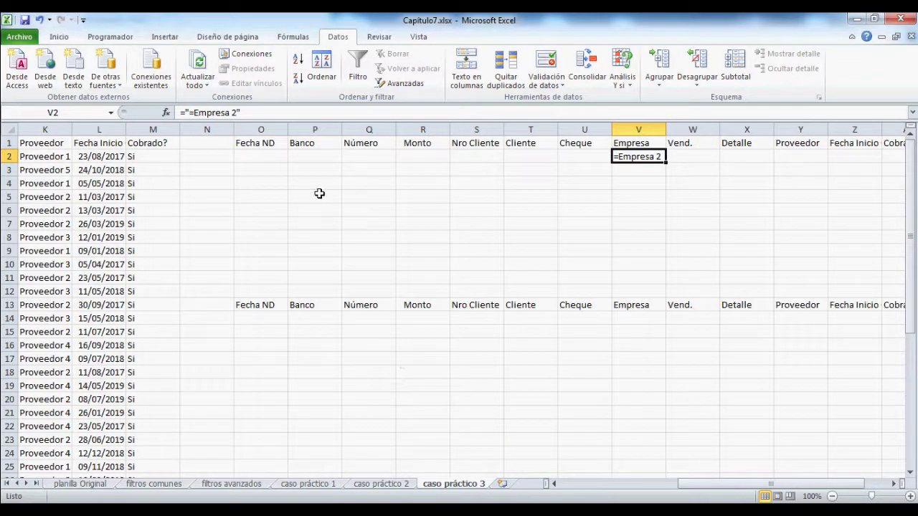
Examine how the text criterion formula under the Empresa header in V2 of the caso práctico 3 sheet is written
drag(688, 483, 707, 496)
key(F2)
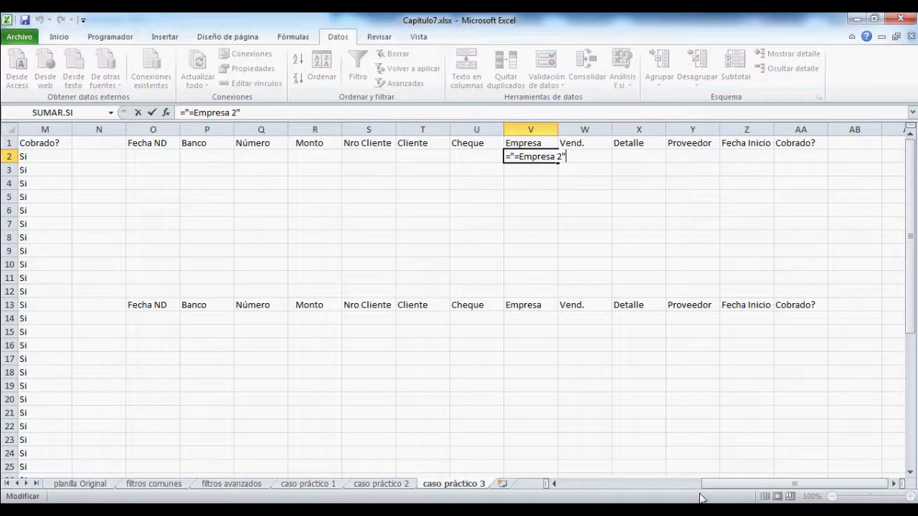
key(Escape)
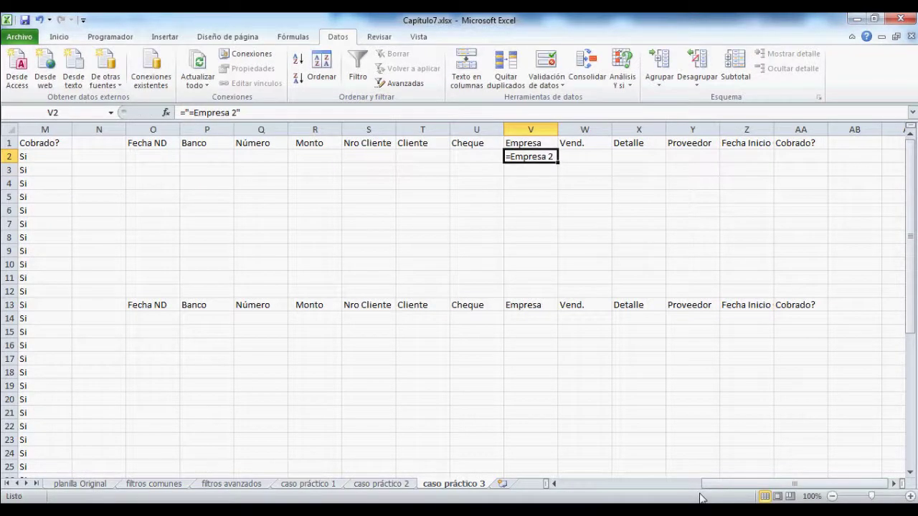
click(911, 496)
click(911, 496)
click(911, 496)
click(911, 496)
key(F2)
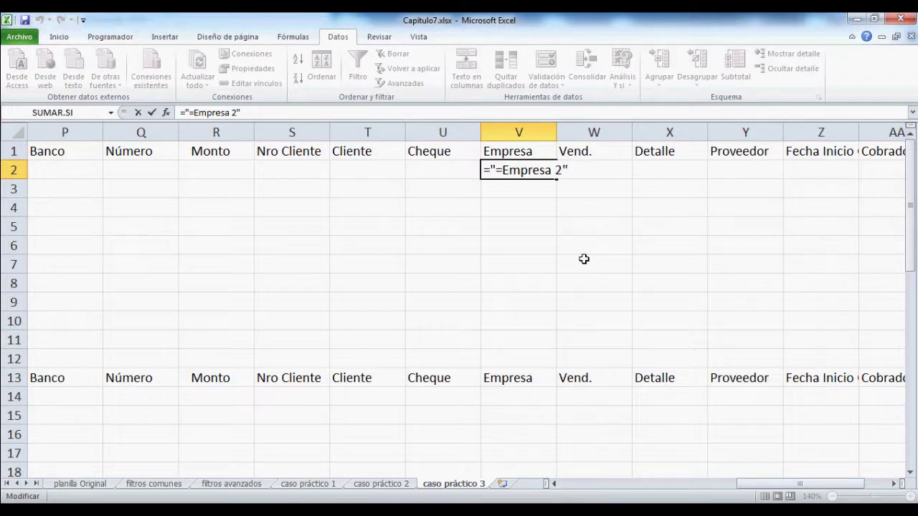
key(Return)
Select cell L2 inside the source list on the caso práctico 3 sheet
key(Up)
key(Left)
key(Left)
key(Left)
key(Left)
key(Left)
key(Left)
key(Left)
key(Left)
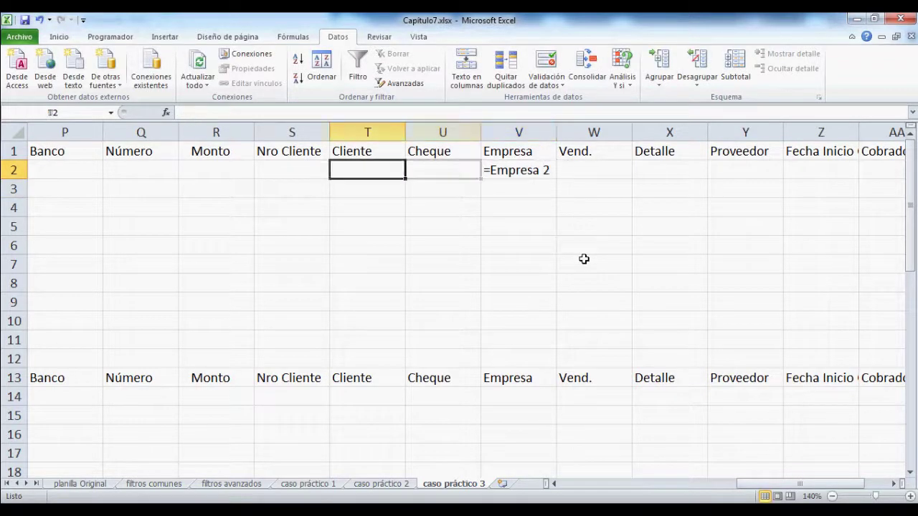
key(Left)
key(Left)
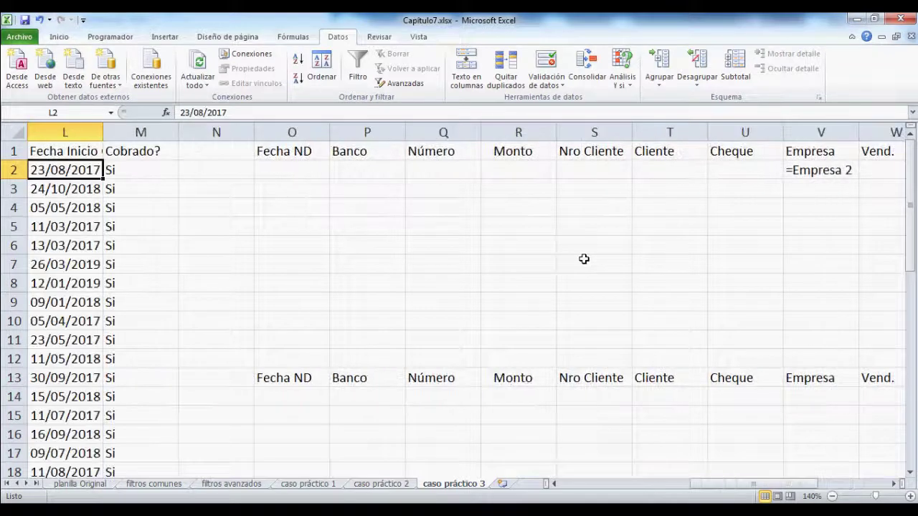
Copy the Empresa criteria header from V1 into Q8 on the caso práctico 3 sheet
key(ctrl+a)
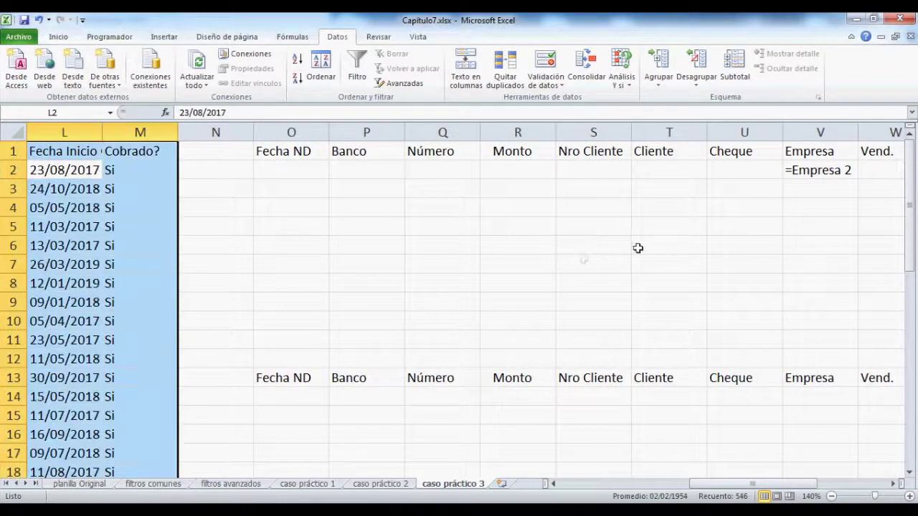
click(431, 265)
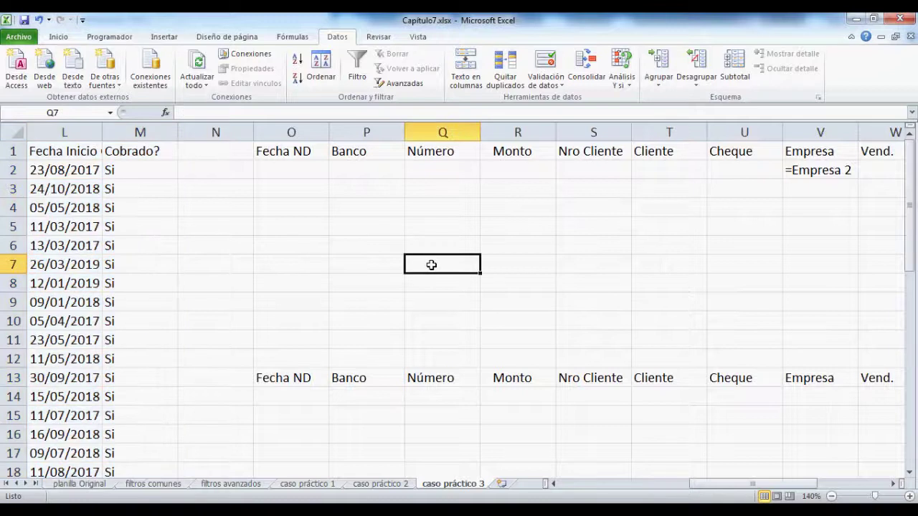
click(803, 150)
key(ctrl+c)
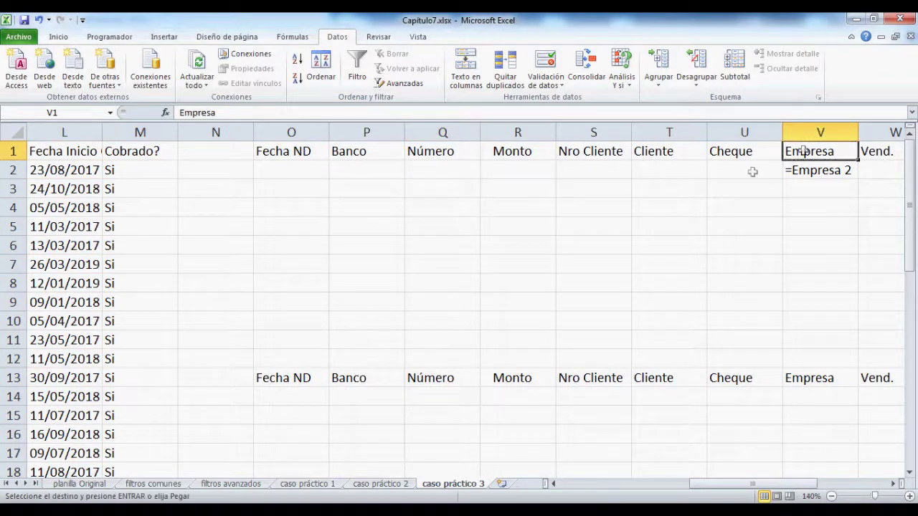
click(430, 283)
key(ctrl+v)
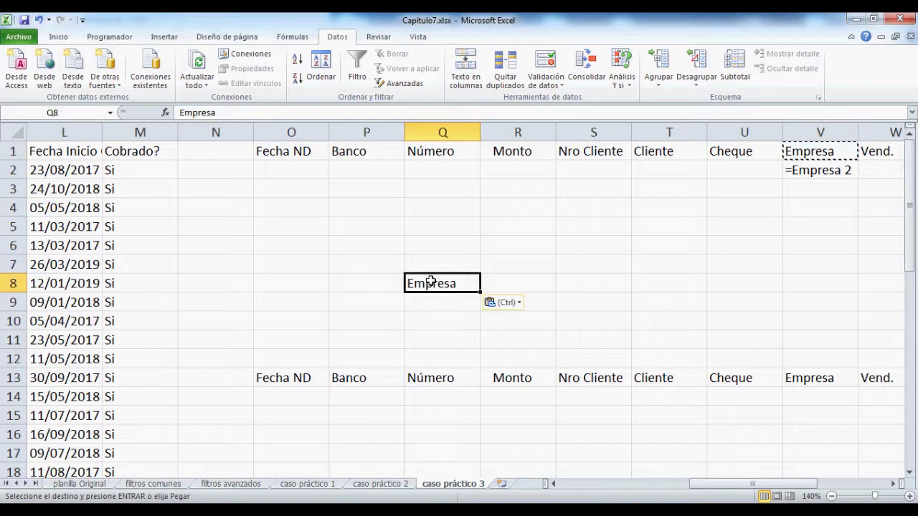
key(Escape)
Copy the ="=Empresa 2" criterion formula from V2 into Q9, directly below the copied header
click(819, 172)
key(ctrl+c)
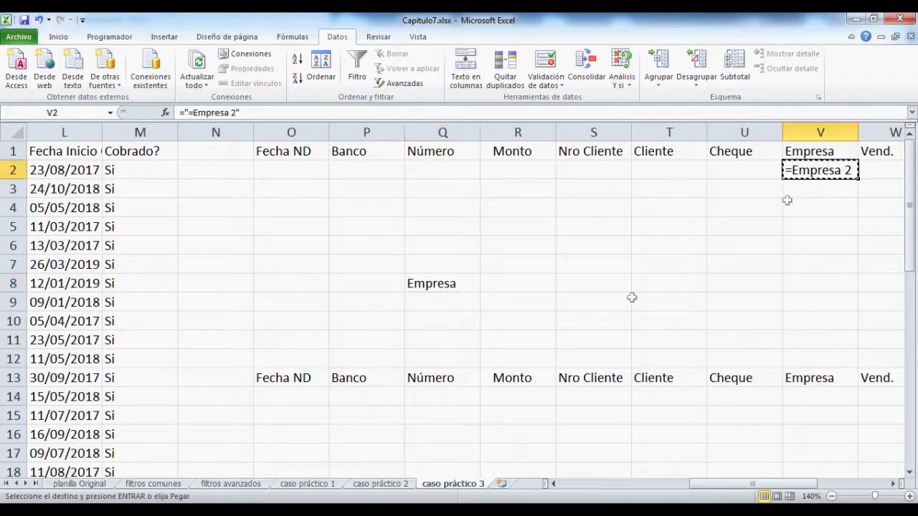
click(442, 302)
key(ctrl+v)
key(Escape)
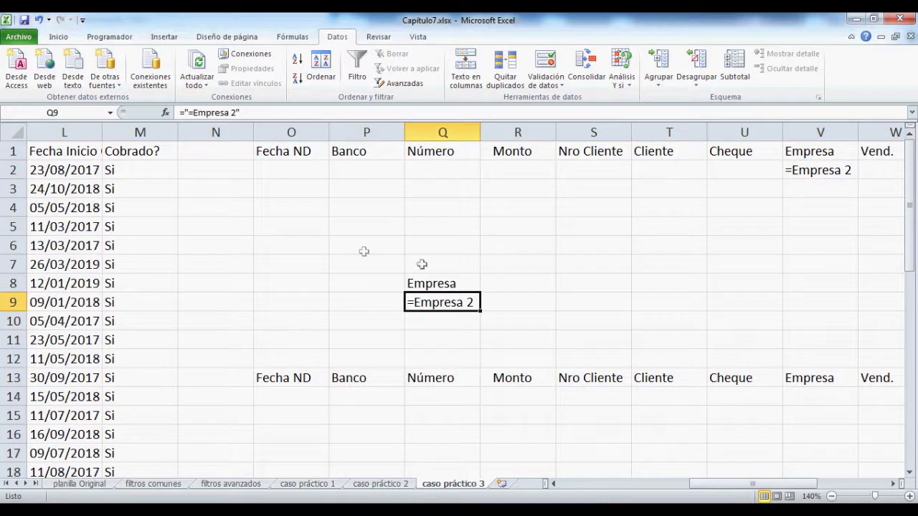
Set up an advanced filter on the list A1:M42 that copies to another location, with O1:AA2 as the criteria range
click(399, 86)
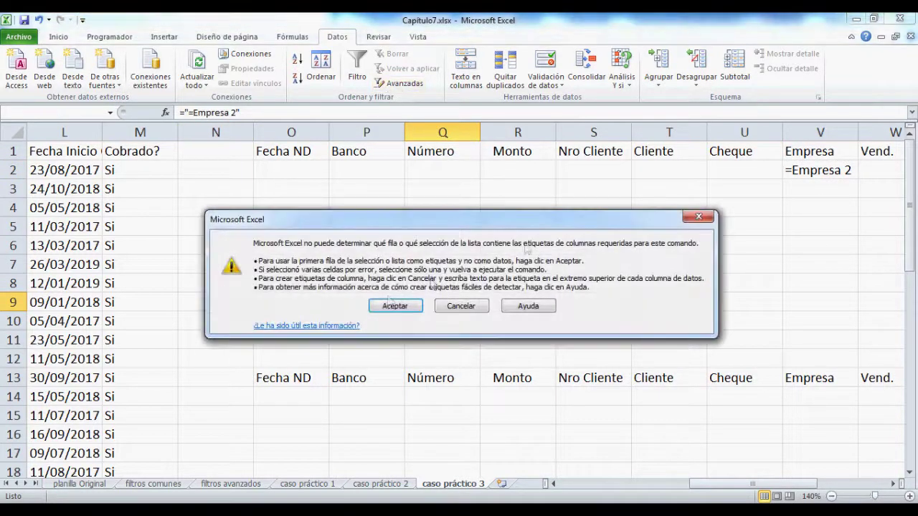
click(704, 218)
click(63, 226)
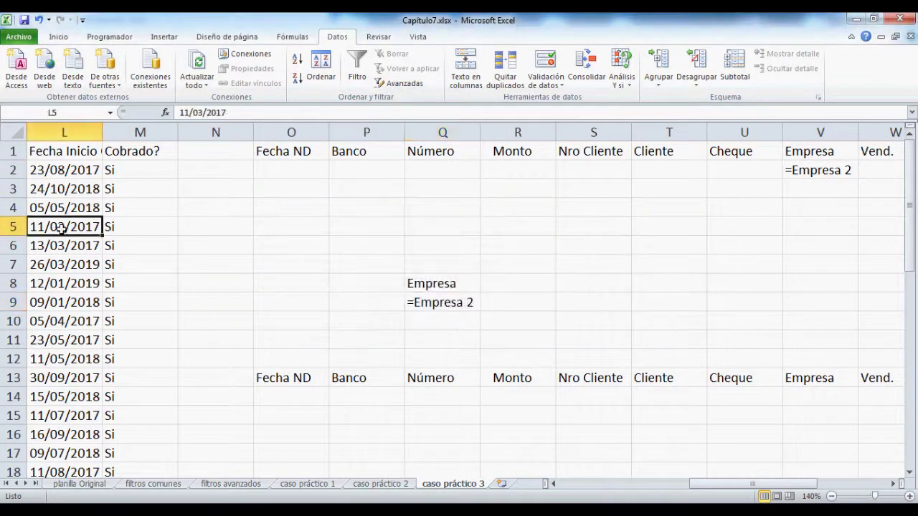
click(400, 83)
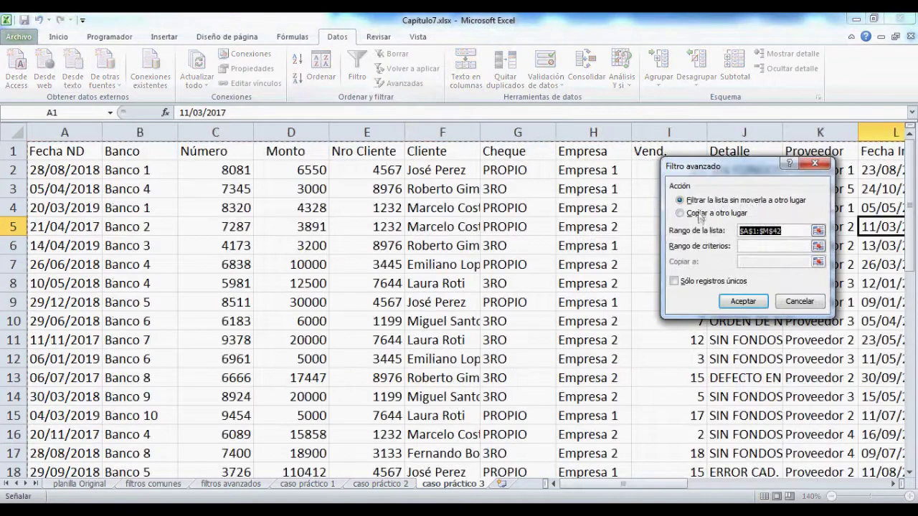
click(681, 213)
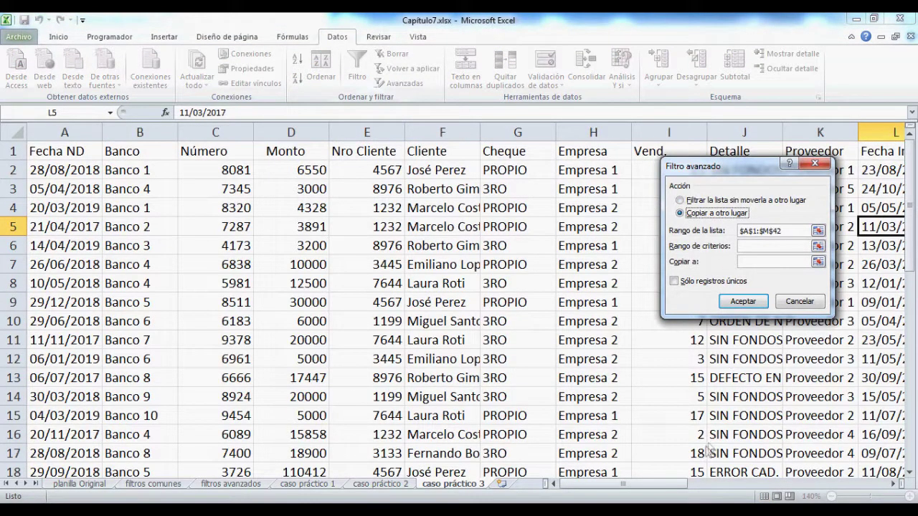
click(818, 246)
drag(554, 484, 745, 482)
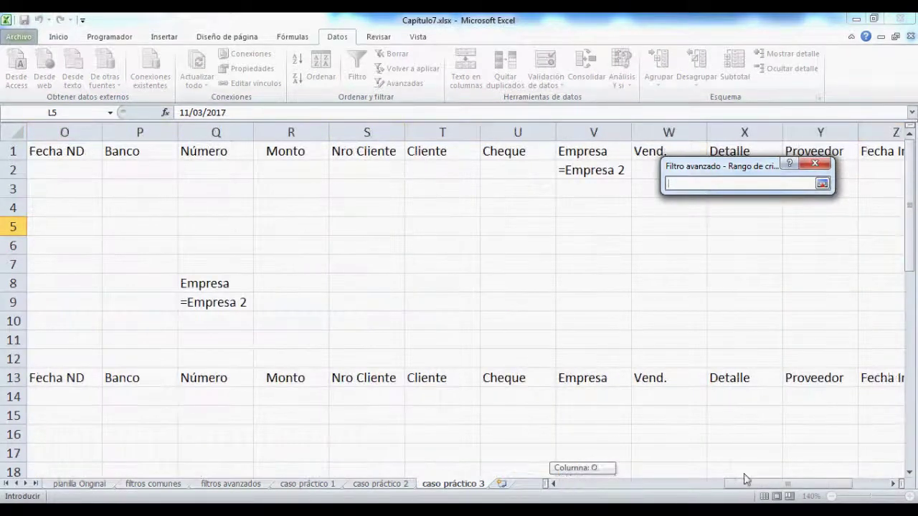
drag(64, 151, 793, 179)
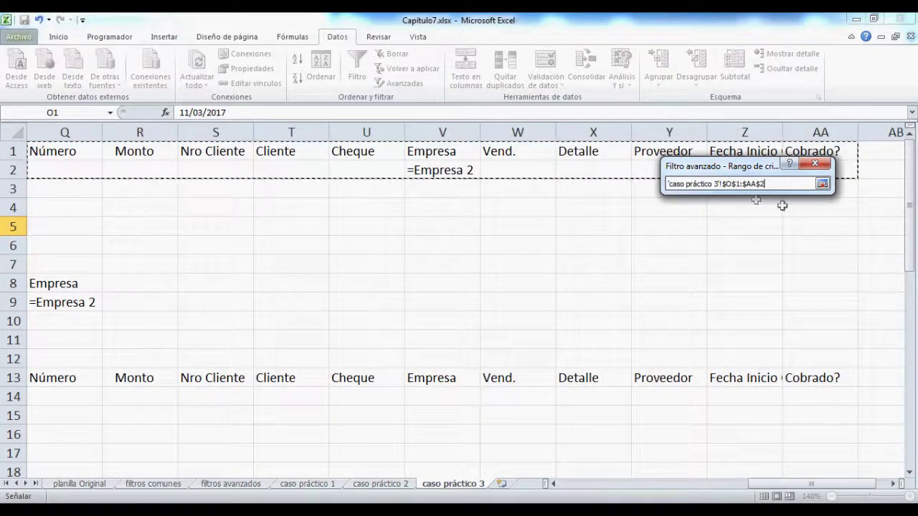
click(822, 184)
Set the headers O13:AA13 as the copy destination, run the advanced filter and check the extracted records
click(818, 262)
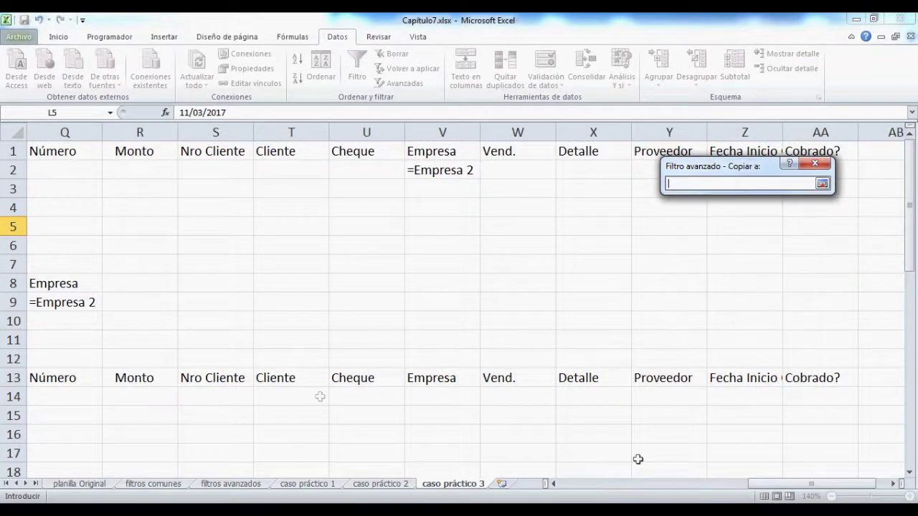
drag(766, 485, 727, 485)
drag(141, 377, 777, 376)
click(824, 185)
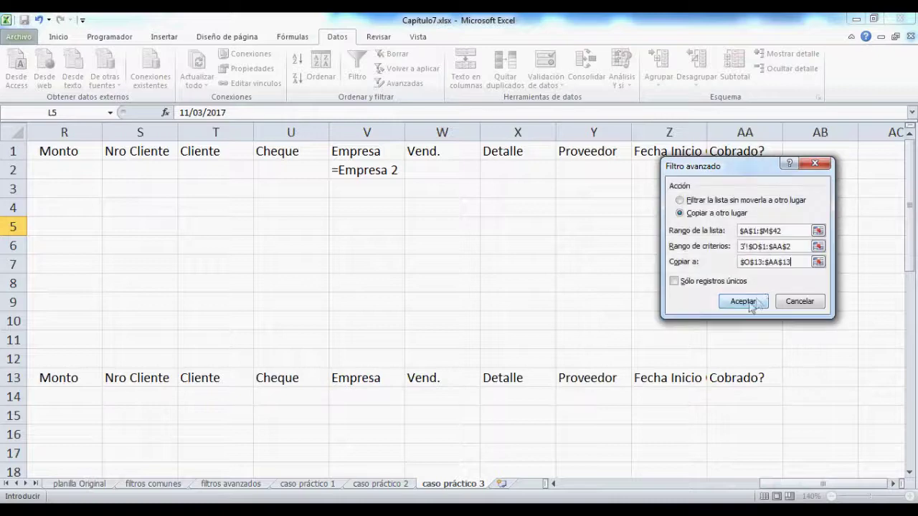
click(743, 303)
scroll(703, 323, down, 4)
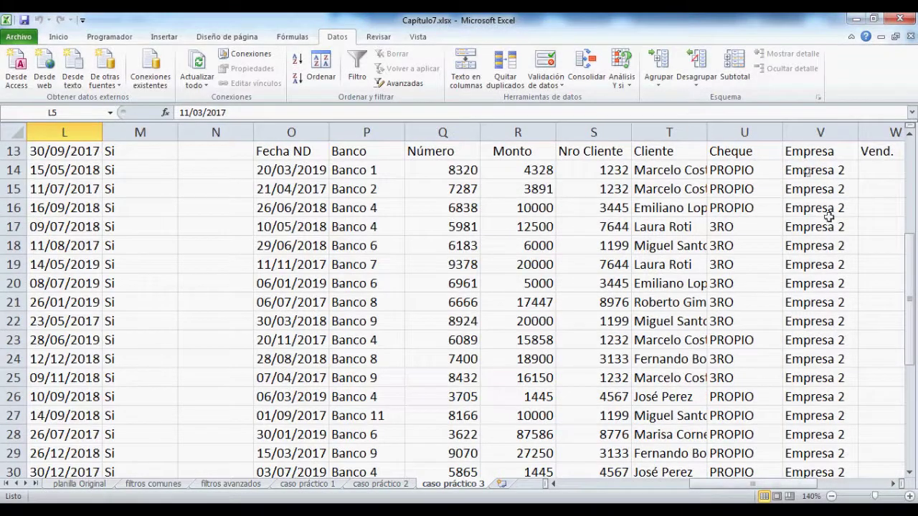
scroll(827, 311, down, 6)
scroll(826, 301, up, 10)
scroll(817, 294, down, 9)
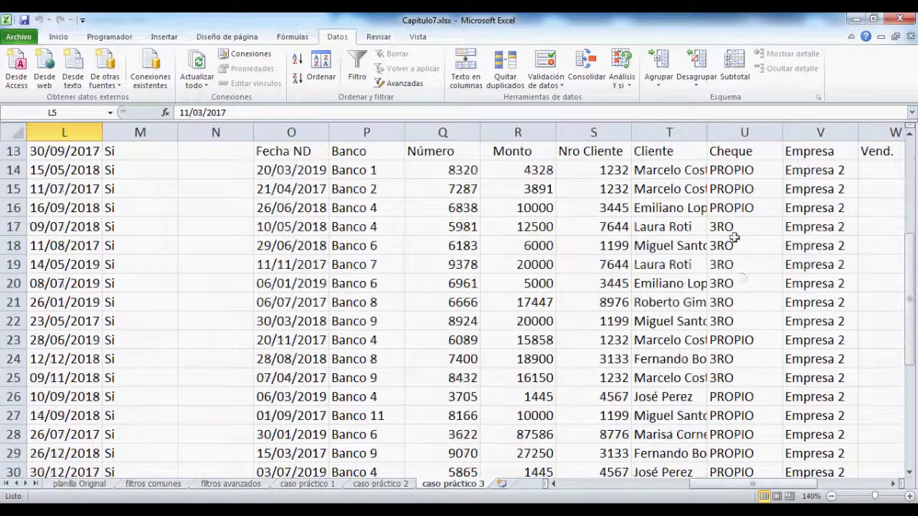
scroll(809, 287, up, 9)
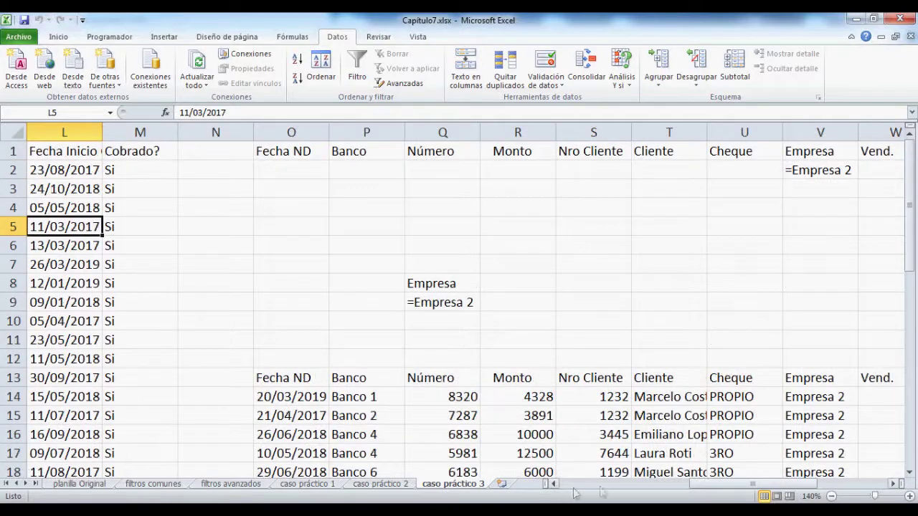
Try adding a stray space after and before the Empresa 2 text in H5 of the source list
drag(702, 485, 625, 475)
click(302, 231)
key(F2)
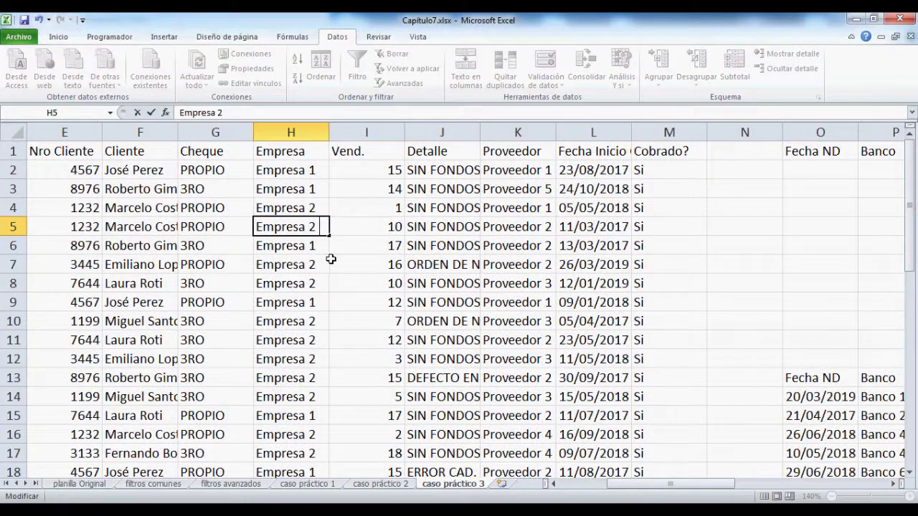
key(Left)
key(Home)
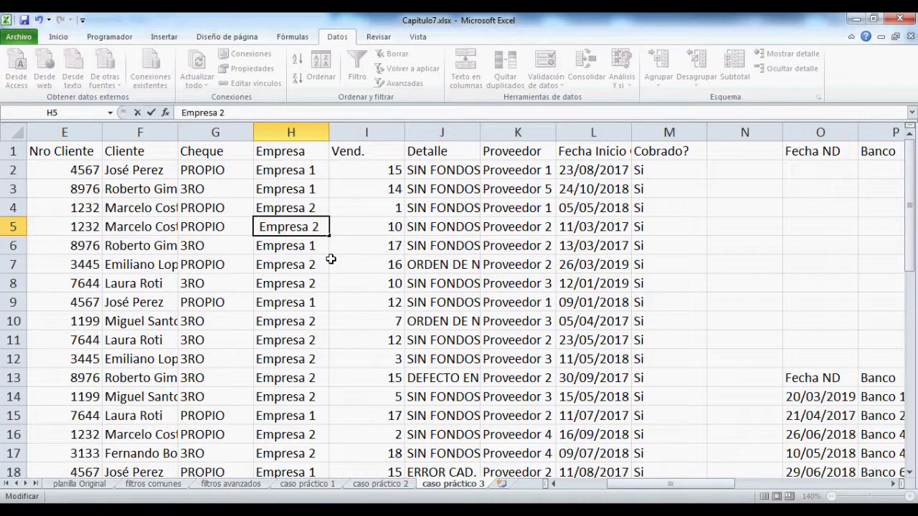
key(Return)
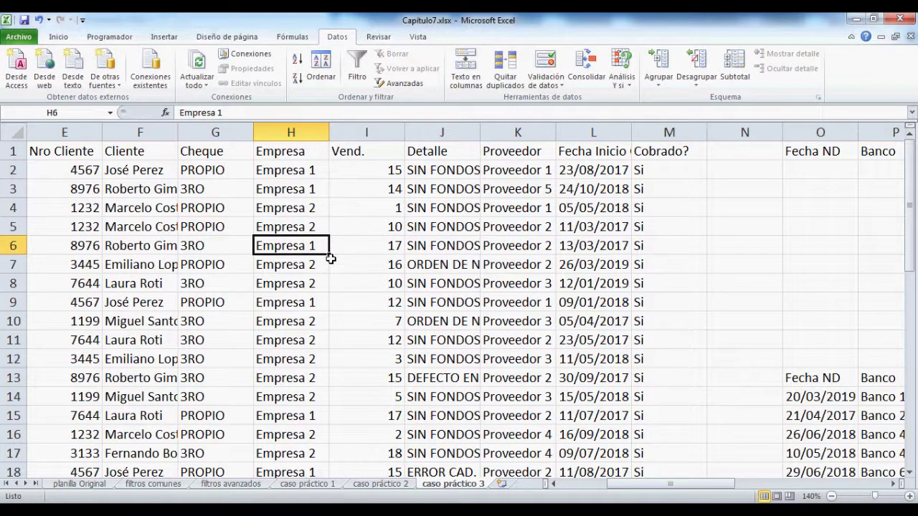
Try a stray trailing space in the Banco criteria header in P1 and remove it
drag(697, 484, 806, 497)
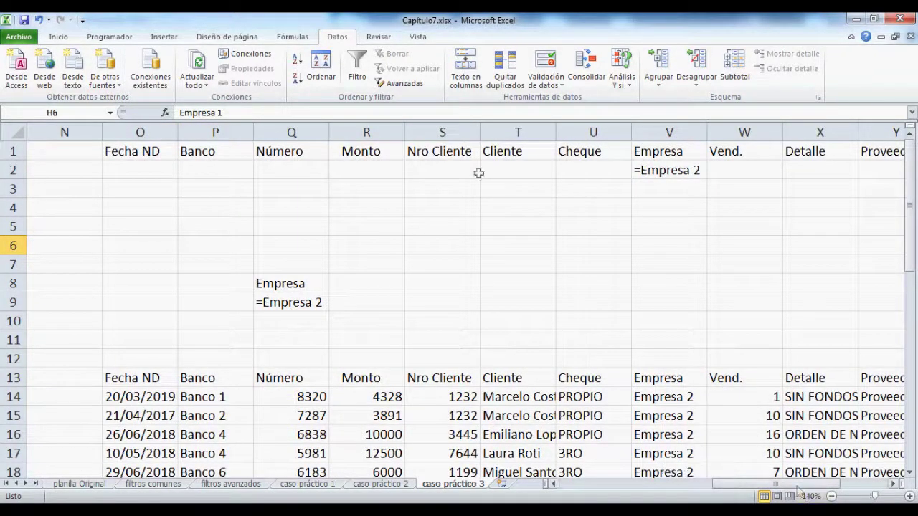
click(228, 153)
key(F2)
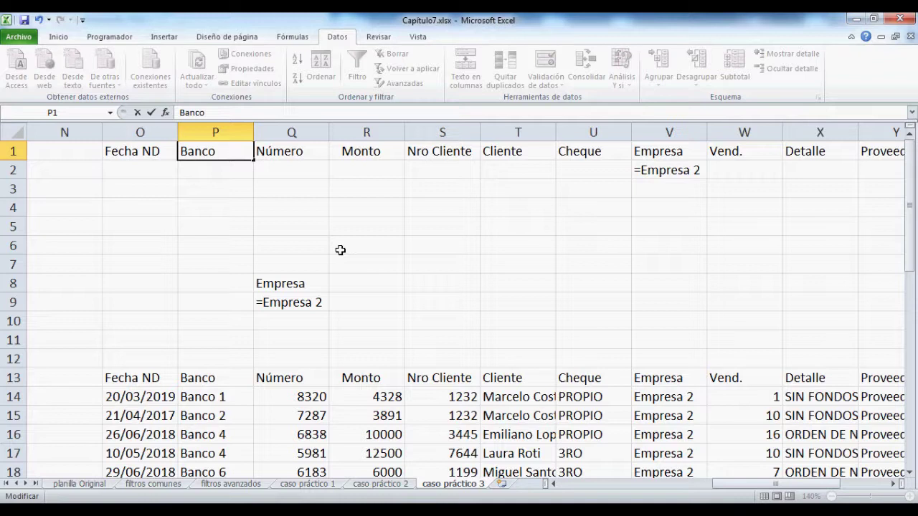
key(BackSpace)
key(Return)
key(Up)
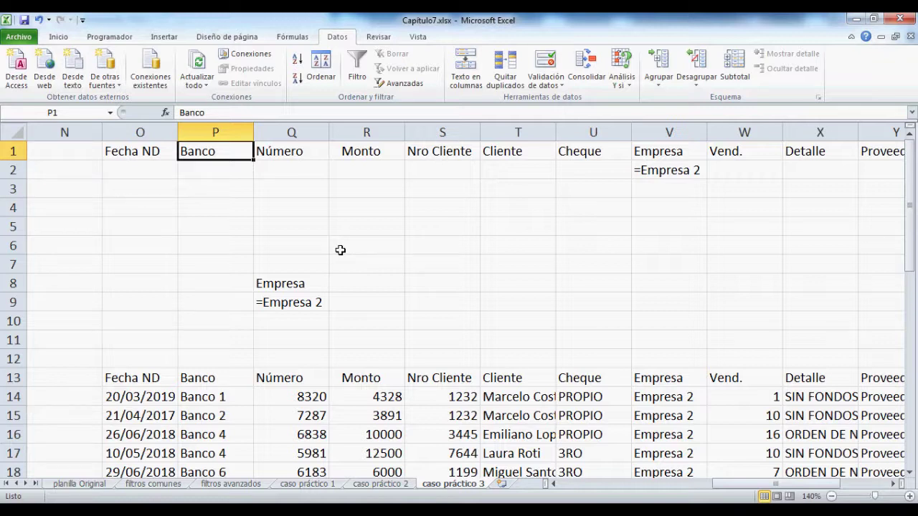
Examine how the wildcard criterion formula under the Empresa header in V2 of the caso práctico 4 sheet is written
key(ctrl+Page_Down)
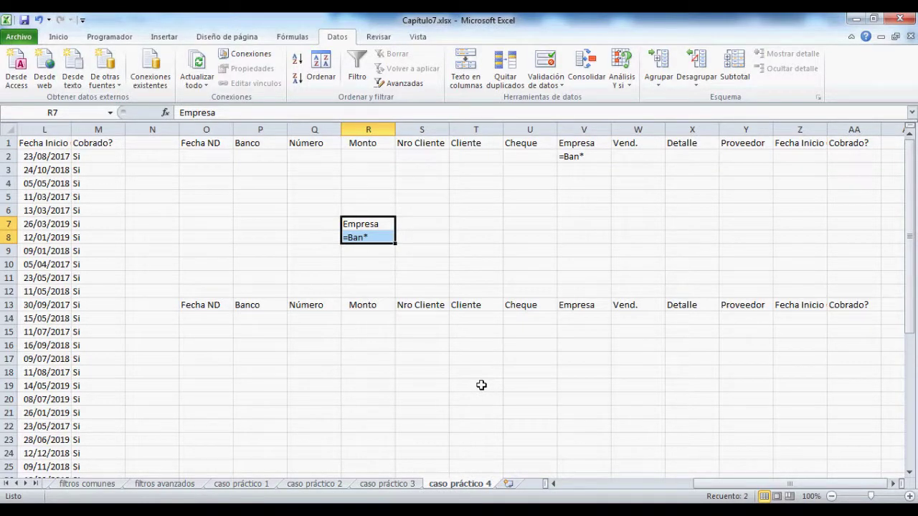
click(592, 159)
key(F2)
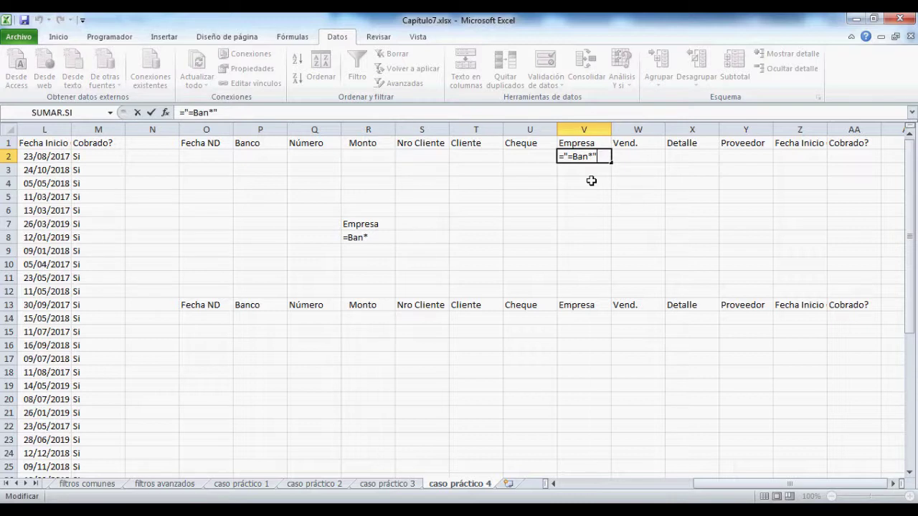
key(shift+Right)
key(shift+Right)
key(shift+Right)
key(shift+Right)
key(Return)
Move the ="=Ban*" criterion from V2 to P2 under the Banco header by copying it and clearing the original cell
key(Up)
key(ctrl+c)
key(Left)
key(Left)
key(Left)
key(Left)
key(Left)
key(Left)
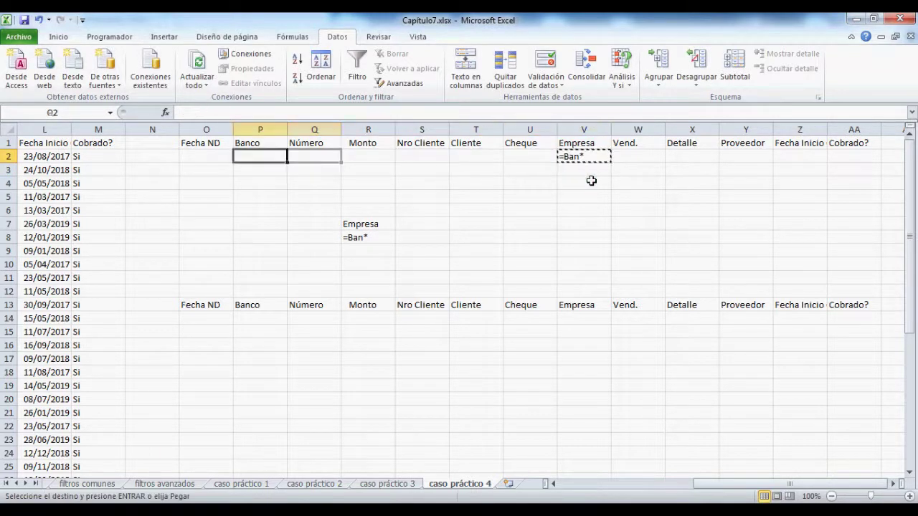
key(Return)
key(Right)
key(Right)
key(Right)
key(Right)
key(Right)
key(Right)
key(Delete)
Try the ? wildcard inside the ="=Ban*" criterion in P2 and remove it again
key(Left)
key(Left)
key(Left)
key(Left)
key(Left)
key(Left)
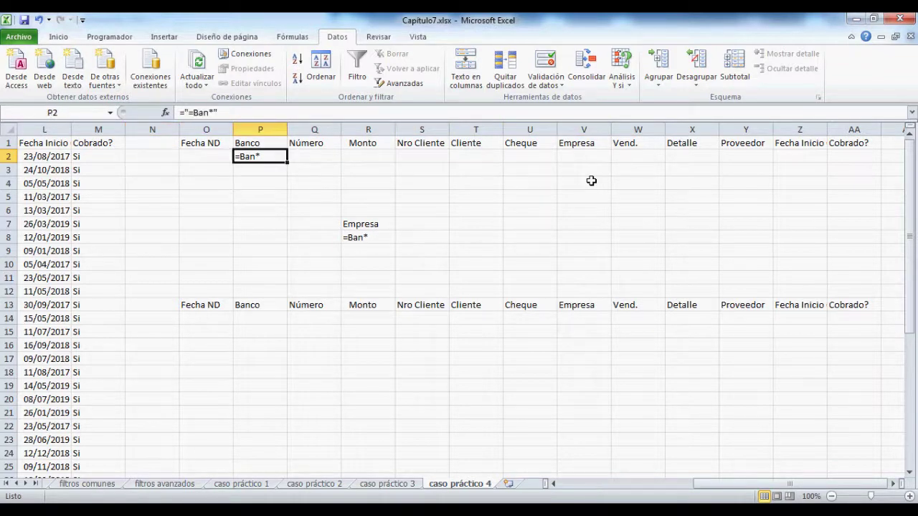
text(="=Ban*")
key(Left)
key(Left)
key(Left)
key(Left)
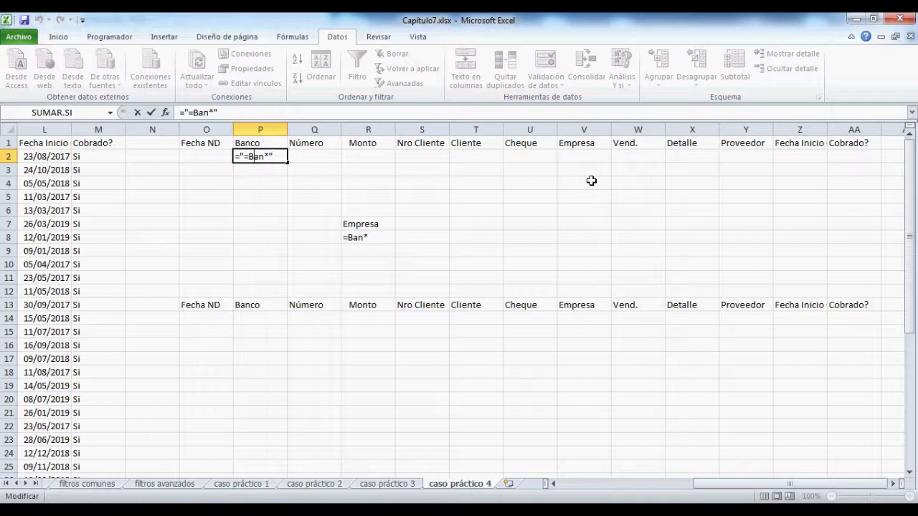
key(shift+Right)
key(Right)
key(Right)
key(BackSpace)
text(?)
key(BackSpace)
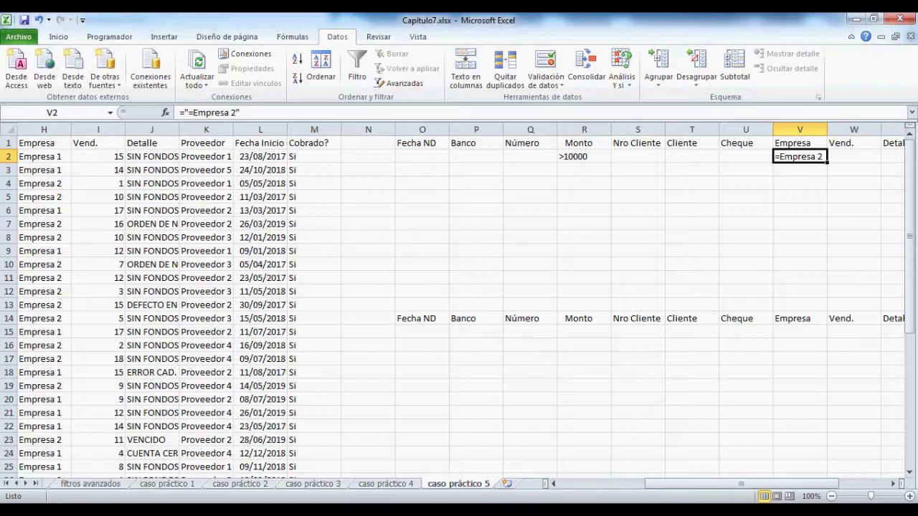
Start an advanced filter on the whole cheque list in the caso práctico 5 sheet, with results copied to another location
drag(656, 485, 707, 496)
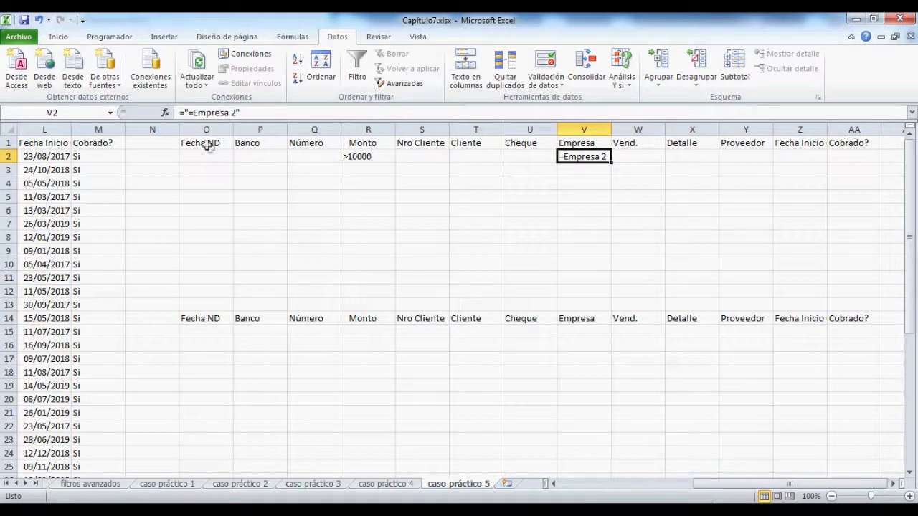
drag(208, 144, 843, 161)
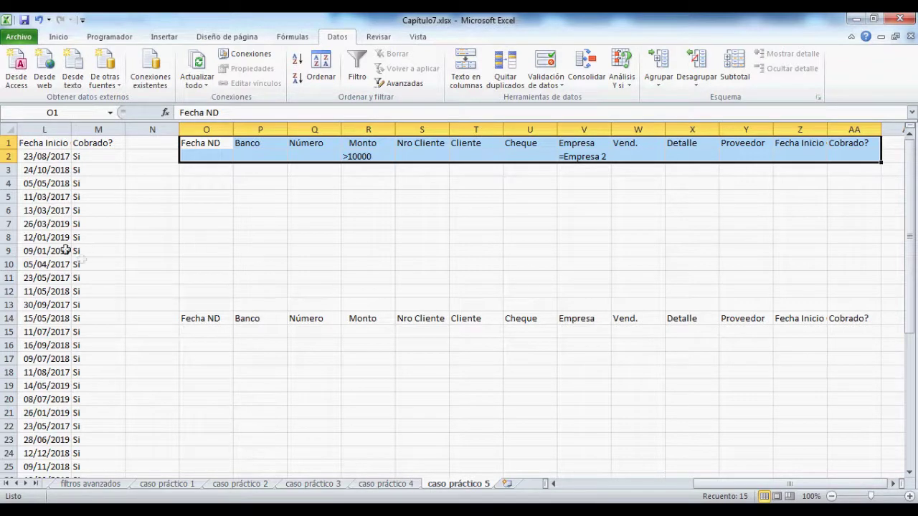
click(47, 237)
key(ctrl+a)
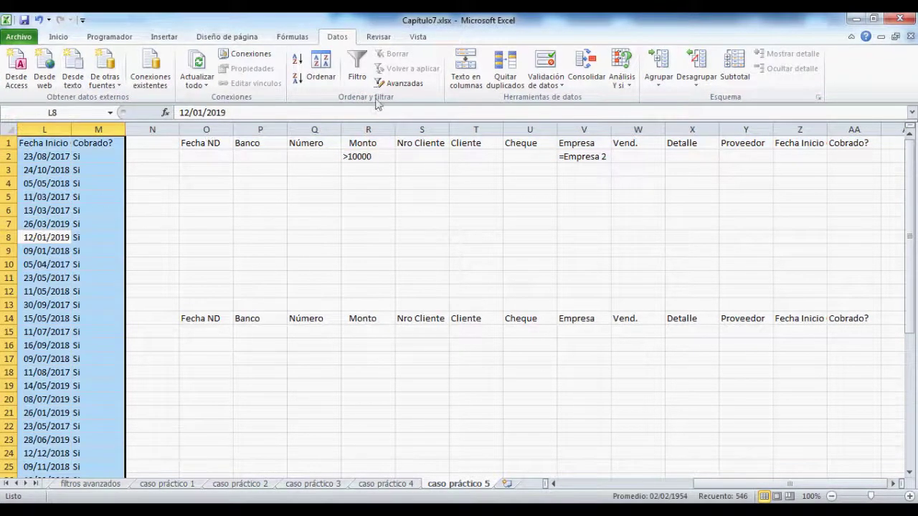
click(397, 83)
click(686, 213)
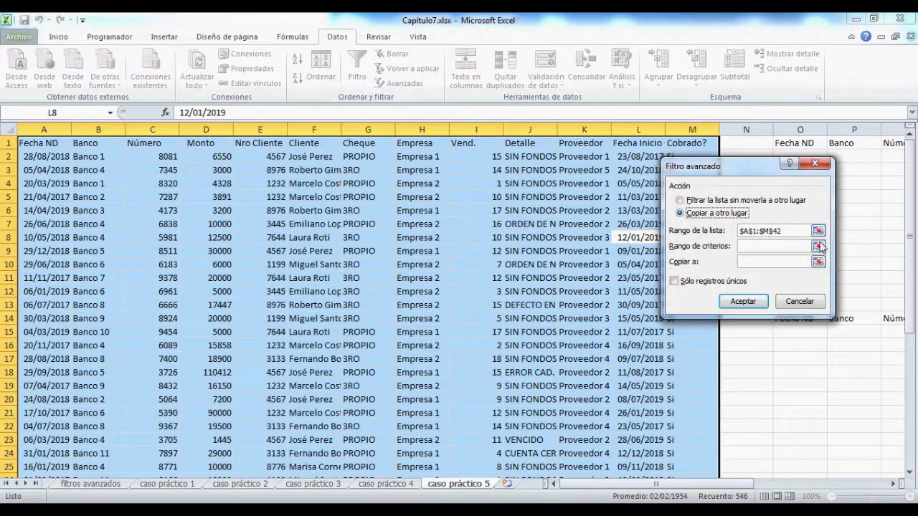
Set the criteria range to O1:AA2 and the copy destination to the O14:AA14 headers, and run the filter
click(818, 246)
drag(794, 150, 842, 159)
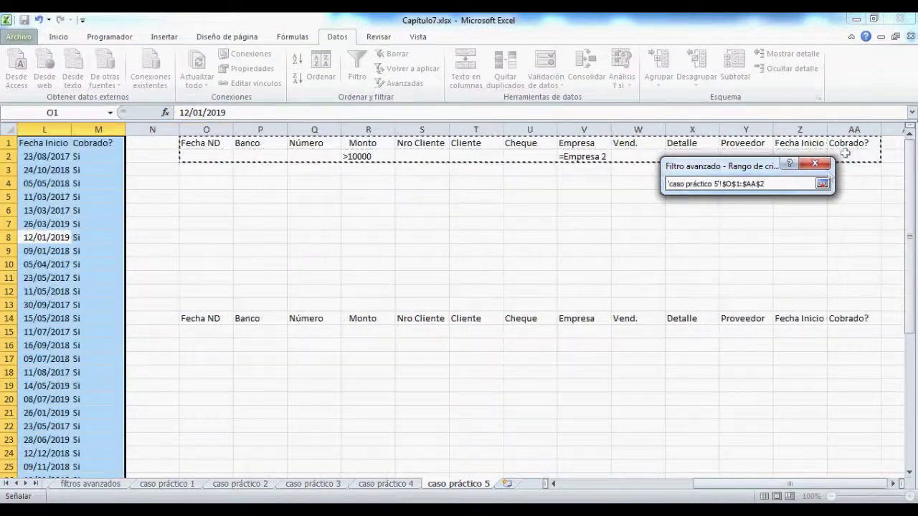
click(823, 184)
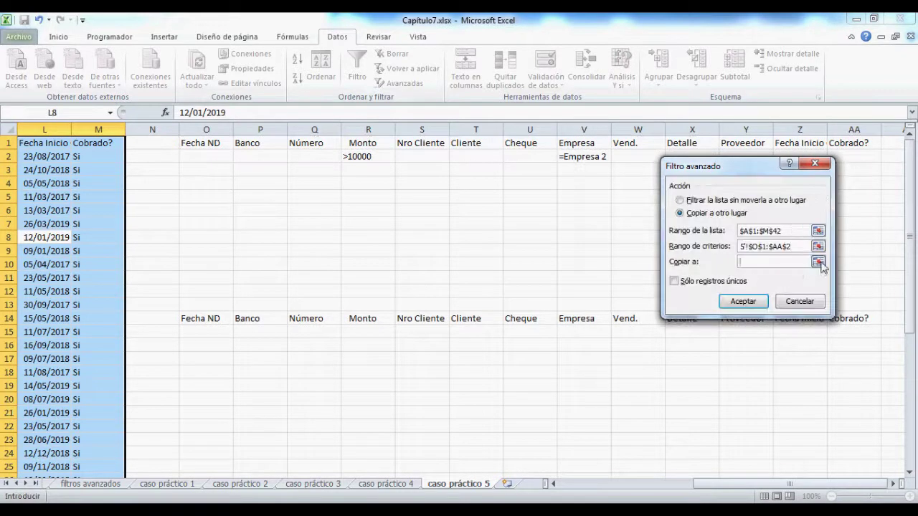
click(818, 262)
drag(207, 318, 846, 320)
click(823, 184)
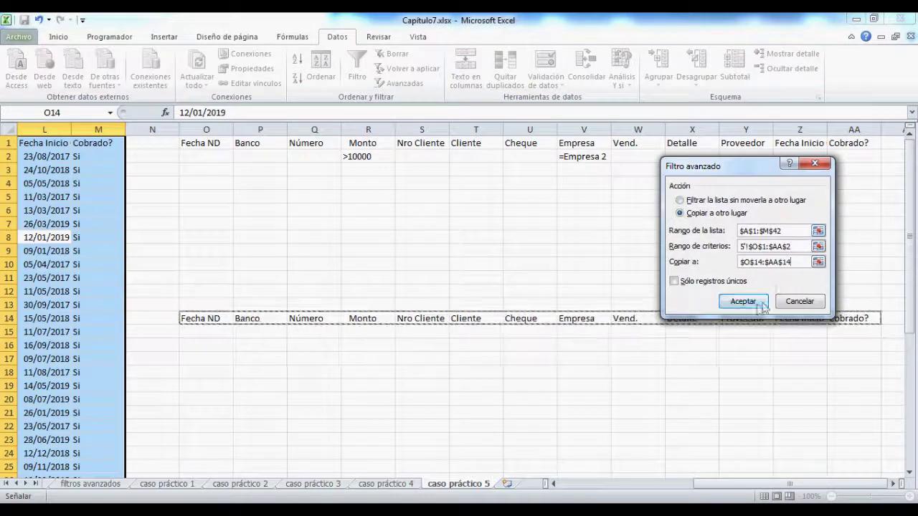
click(744, 302)
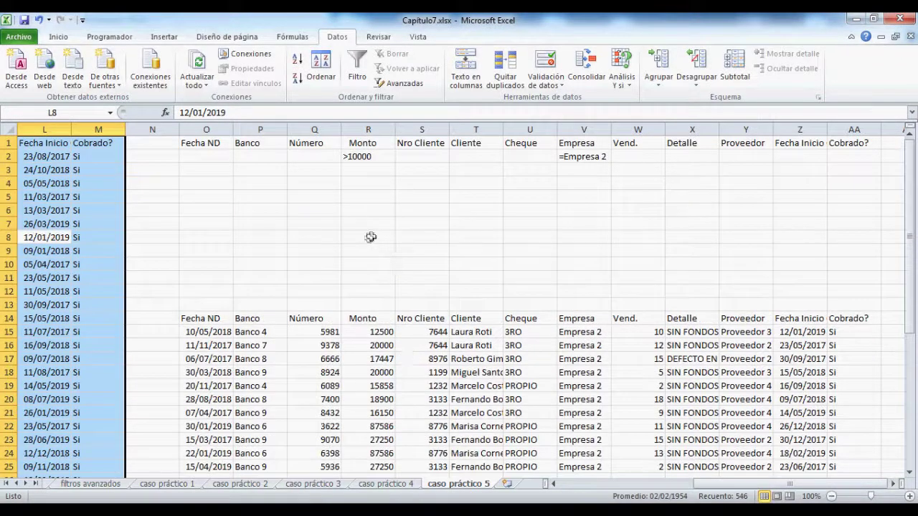
Copy the Monto header to R8 and the Empresa header to S8 to build a compact criteria block
click(364, 143)
key(ctrl+c)
click(364, 238)
key(ctrl+v)
key(Escape)
click(572, 143)
key(ctrl+c)
click(424, 237)
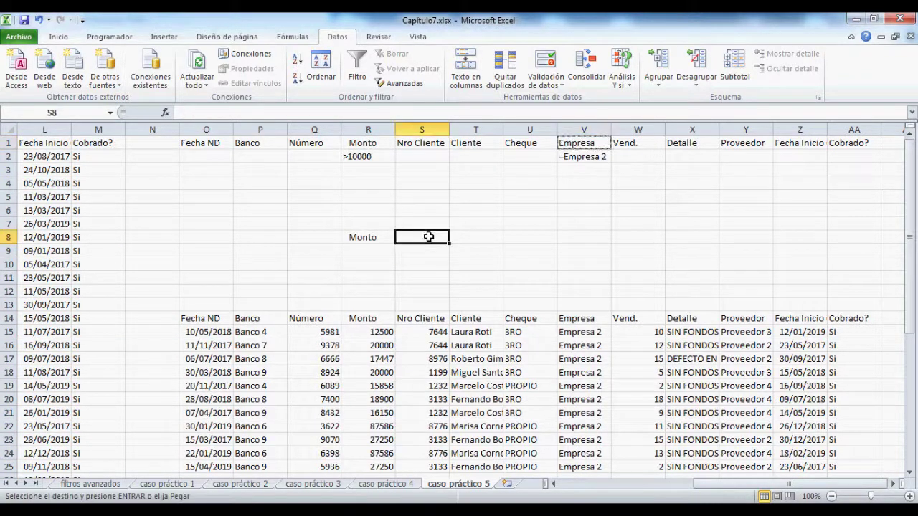
key(ctrl+v)
key(Escape)
Copy the >10000 criterion to R9 and the =Empresa 2 criterion to S9 under the compact headers
click(369, 159)
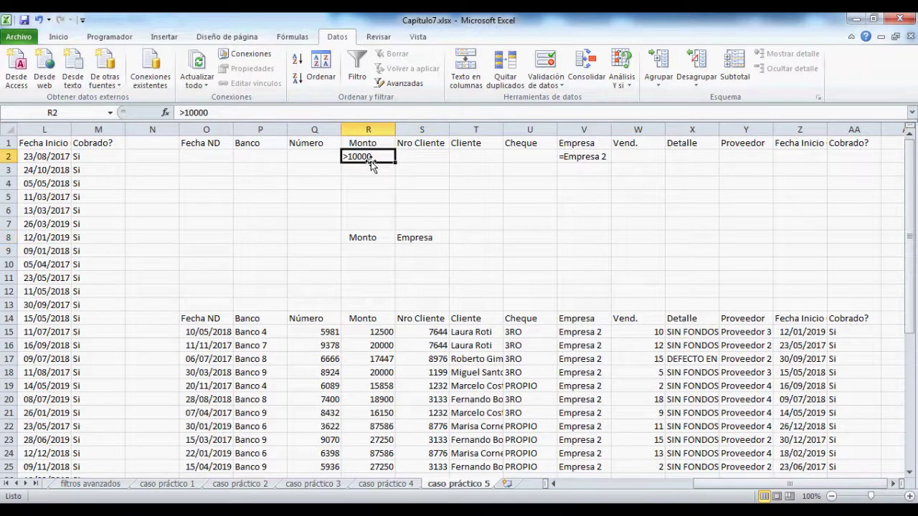
key(ctrl+c)
click(374, 251)
key(ctrl+v)
key(Escape)
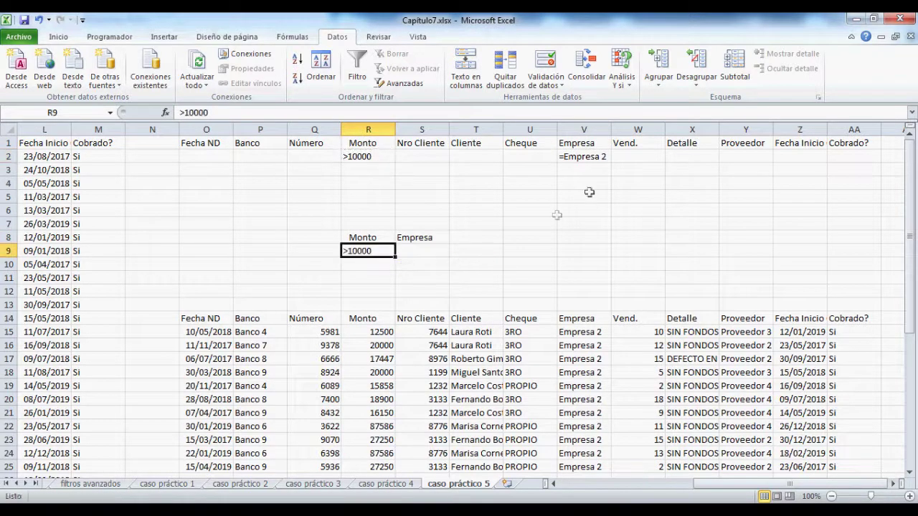
click(571, 156)
key(ctrl+c)
click(429, 250)
key(ctrl+v)
key(Escape)
Compare the compact criteria block R8:S9 with the full criteria range O1:AA2
drag(362, 238, 430, 251)
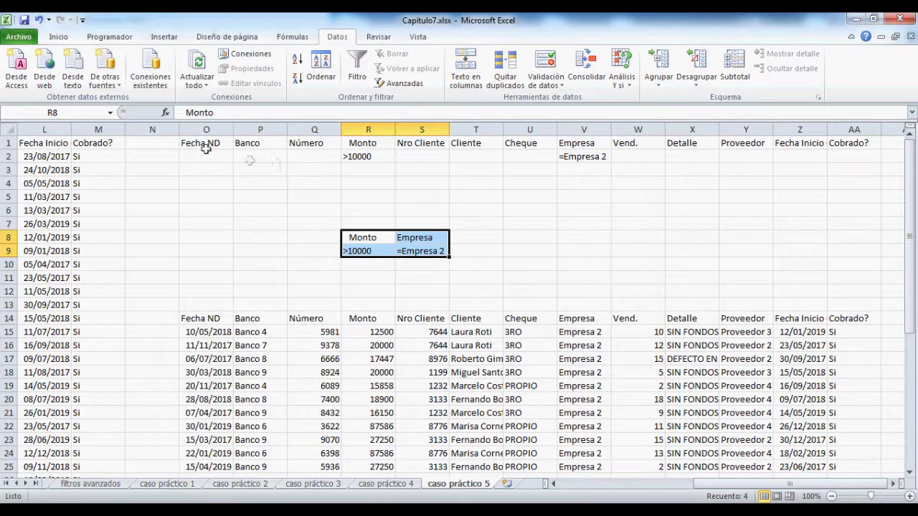
drag(205, 143, 852, 158)
drag(204, 157, 837, 160)
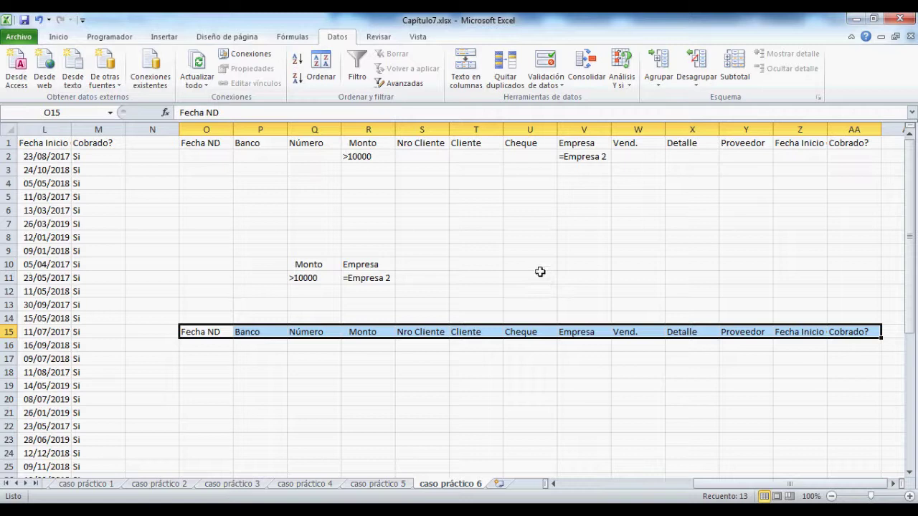
Move the =Empresa 2 criterion from V2 down to V3 in the caso práctico 6 sheet, clearing the original cell
click(588, 156)
key(ctrl+c)
key(Down)
key(ctrl+v)
key(Escape)
key(Up)
key(Delete)
Move the =Empresa 2 criterion of the compact block from R11 down to R12, clearing the original cell
key(Down)
key(Down)
key(Down)
key(Down)
key(Down)
key(Down)
key(Down)
key(Down)
key(Down)
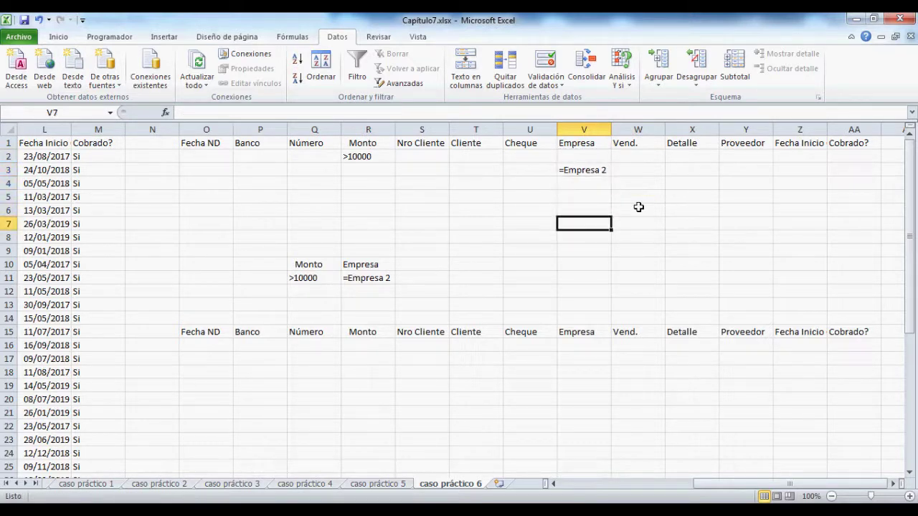
key(Left)
key(Left)
key(Left)
key(Left)
key(ctrl+c)
key(Down)
key(ctrl+v)
key(Escape)
key(Up)
key(Delete)
Highlight the full three-row criteria range O1:AA3, from the Fecha ND header through Cobrado?
key(Up)
key(Up)
key(Up)
key(Up)
key(Up)
key(Up)
key(Up)
key(Up)
key(Up)
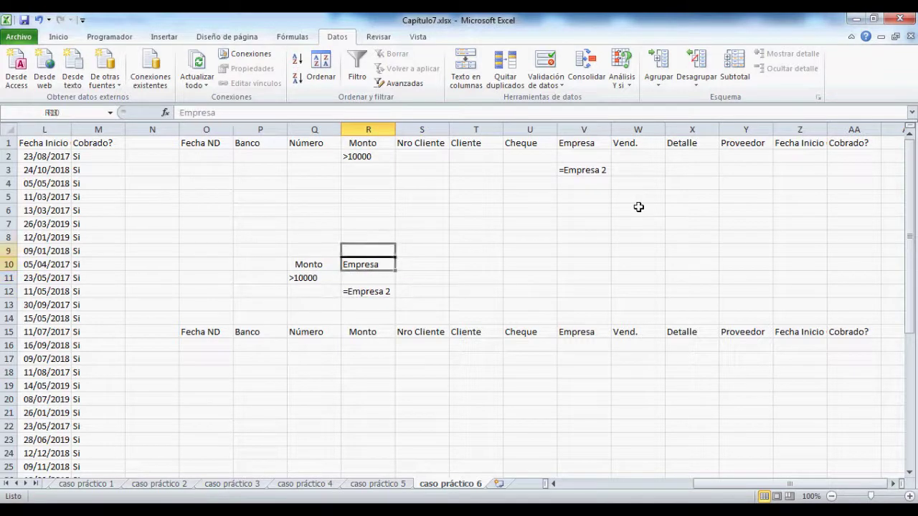
key(Left)
key(Left)
key(Left)
key(Up)
key(shift+Down)
key(shift+Right)
key(shift+Right)
key(shift+Right)
key(shift+Right)
key(shift+Right)
key(shift+Right)
key(shift+Right)
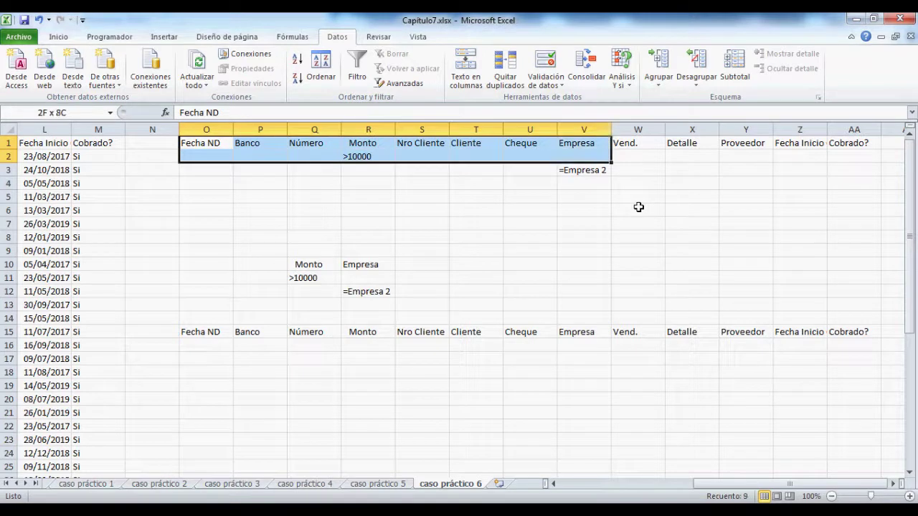
key(shift+Right)
key(shift+Right)
key(shift+Right)
key(shift+Right)
key(shift+Right)
key(shift+Down)
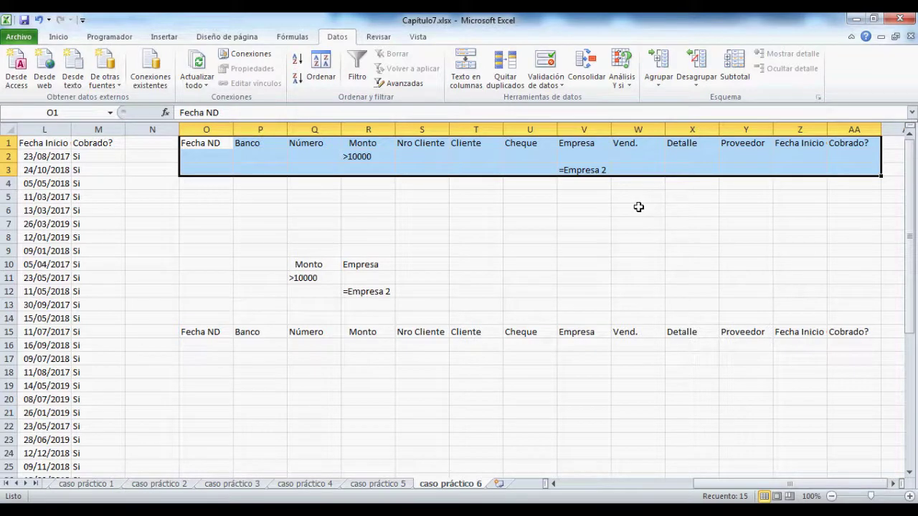
Examine criteria rows 2 and 3 cell by cell, covering the Monto condition in R2 and the Empresa condition in V3
key(Down)
key(Right)
key(Right)
key(Right)
key(Right)
key(Right)
key(Right)
key(Right)
key(Right)
key(Right)
key(Right)
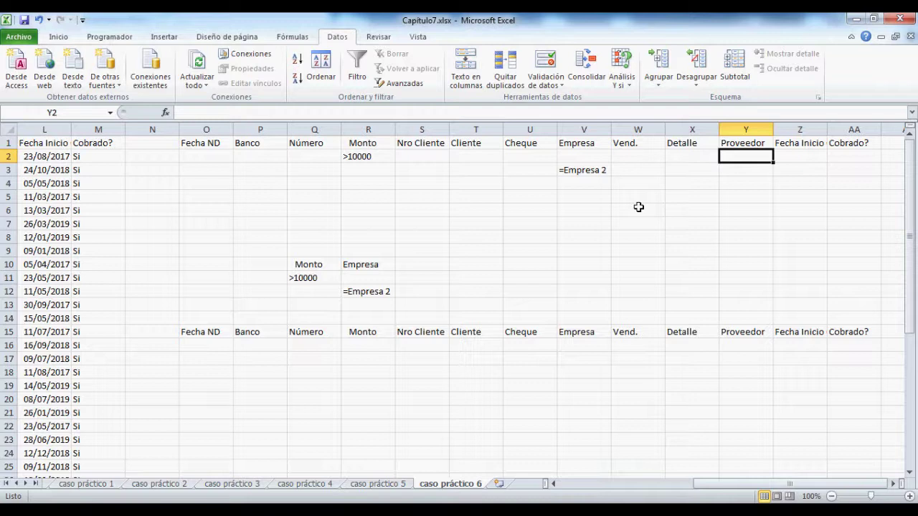
key(Left)
key(Left)
key(Left)
key(Left)
key(Left)
key(Left)
key(Left)
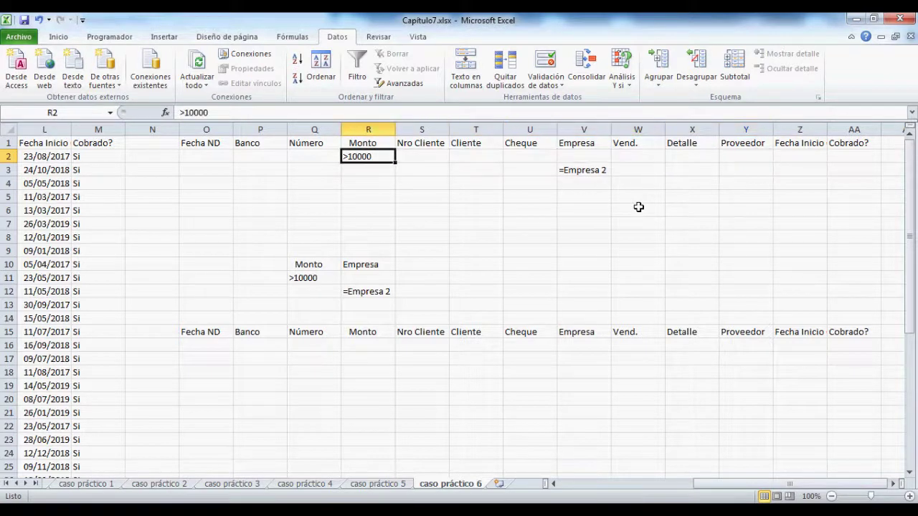
key(Right)
key(Right)
key(Right)
key(Right)
key(Right)
key(Right)
key(Right)
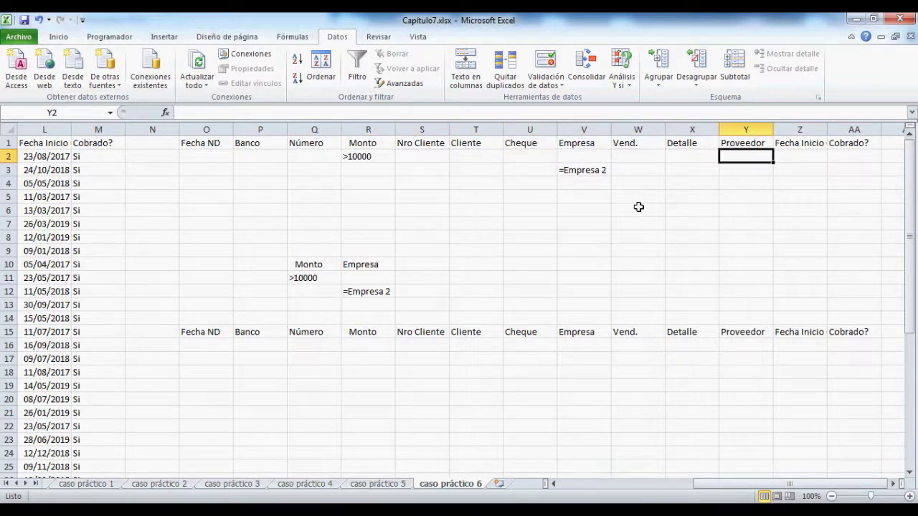
key(Down)
key(Left)
key(Left)
key(Left)
key(Left)
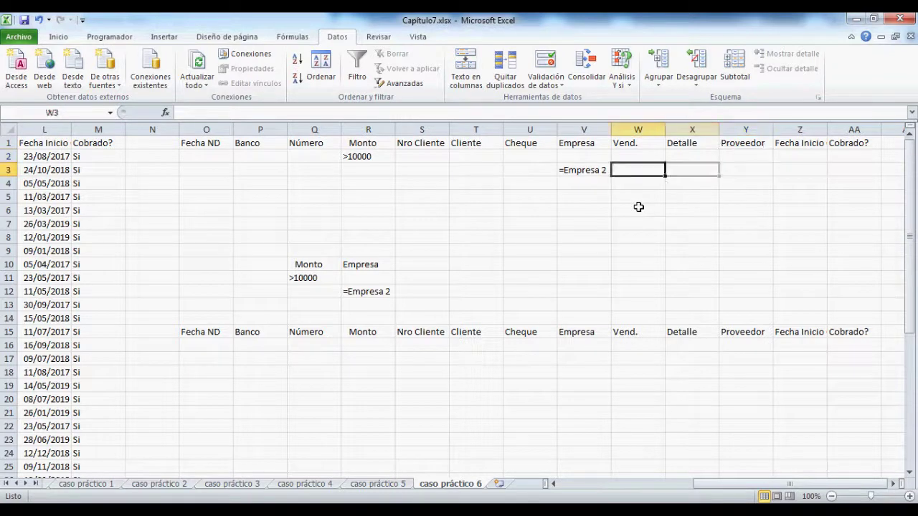
key(Right)
key(Left)
key(Left)
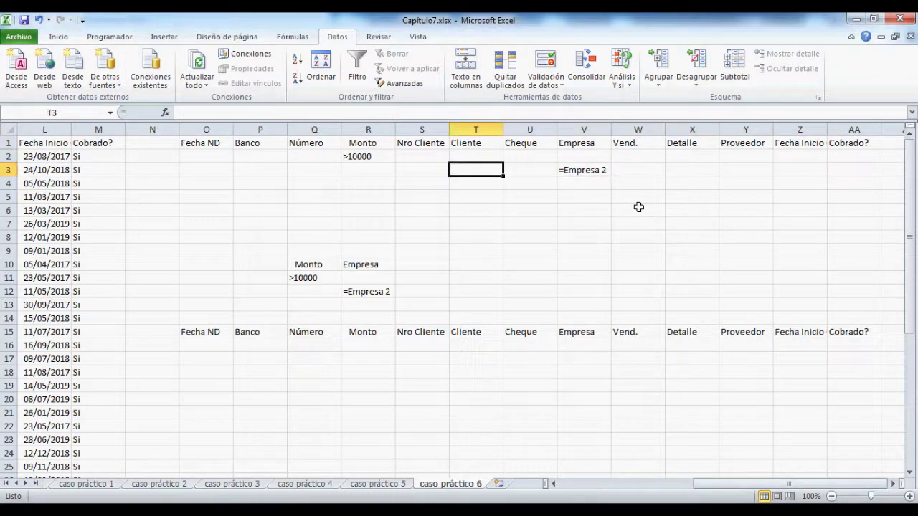
key(Up)
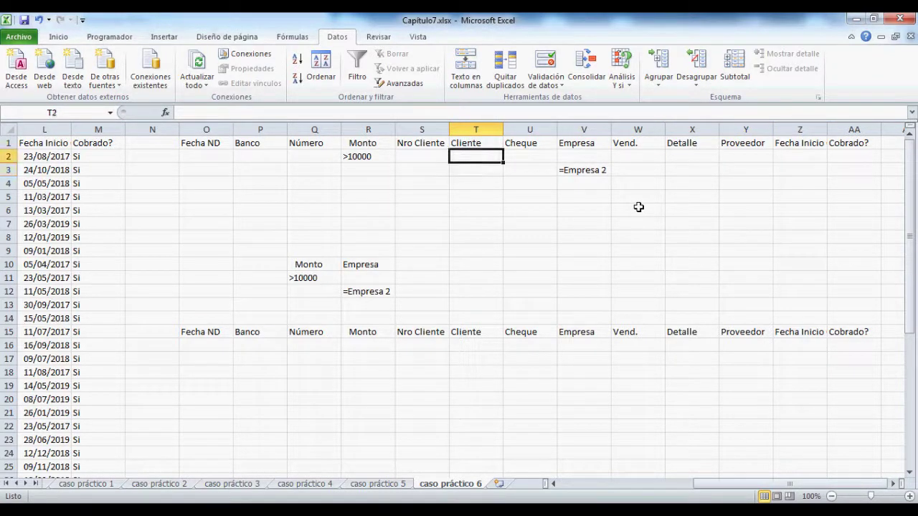
key(Left)
key(Left)
key(Left)
key(Left)
key(Left)
key(Up)
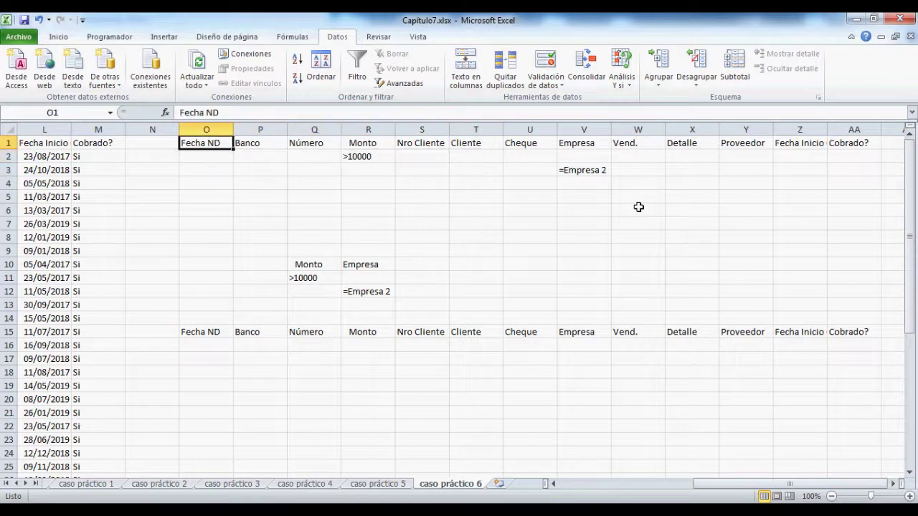
Select the criteria range again from O1 to AA3 to review which rows both conditions occupy
key(shift+Right)
key(shift+Down)
key(shift+Down)
key(shift+Right)
key(shift+Right)
key(shift+Right)
key(shift+Right)
key(shift+Right)
key(shift+Right)
key(shift+Right)
key(shift+Right)
key(shift+Right)
key(shift+Right)
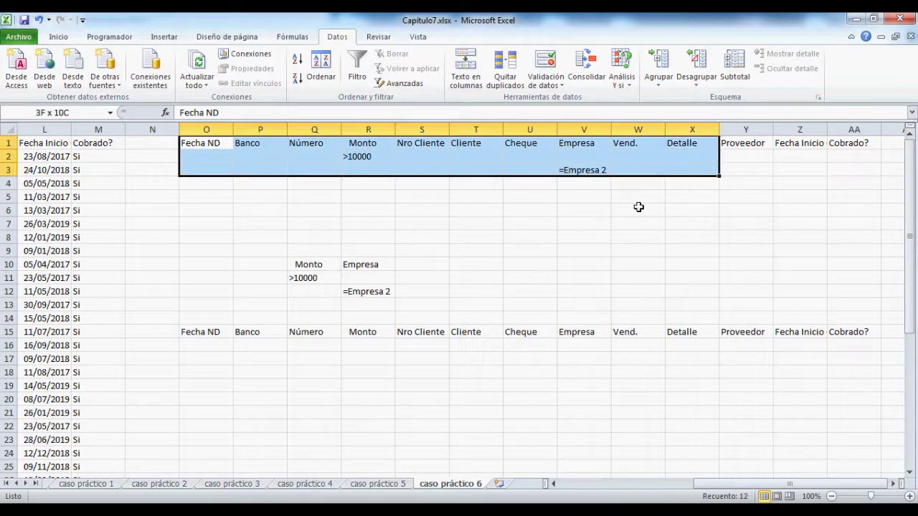
key(shift+Right)
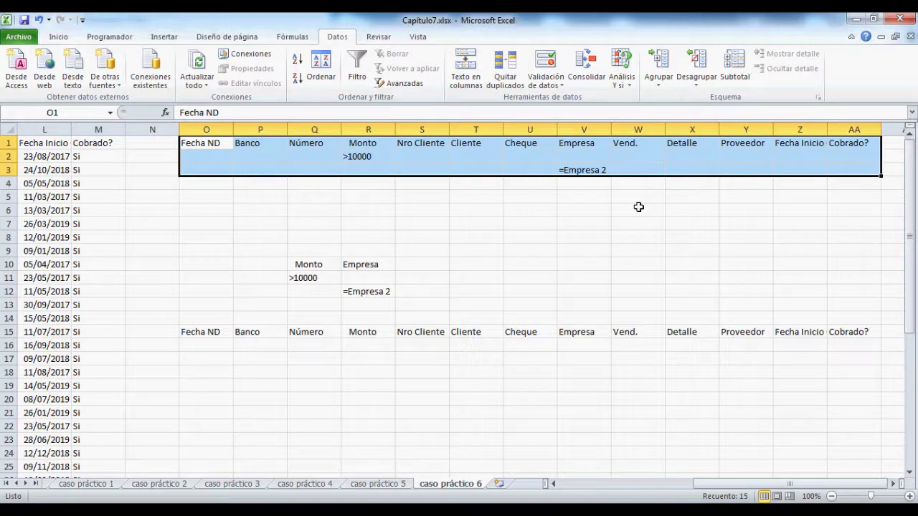
Start an advanced filter on the whole cheque list in caso práctico 6, with results copied to another location
click(46, 264)
key(ctrl+a)
key(ctrl+c)
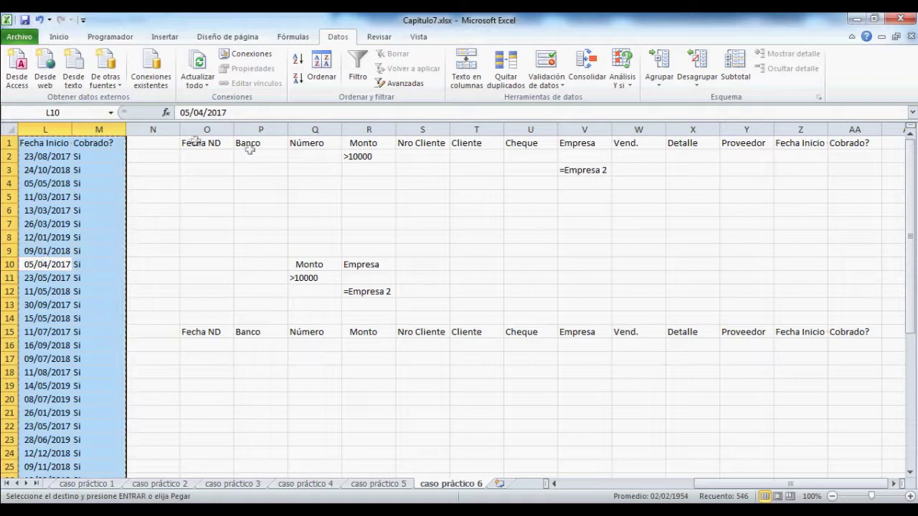
click(398, 83)
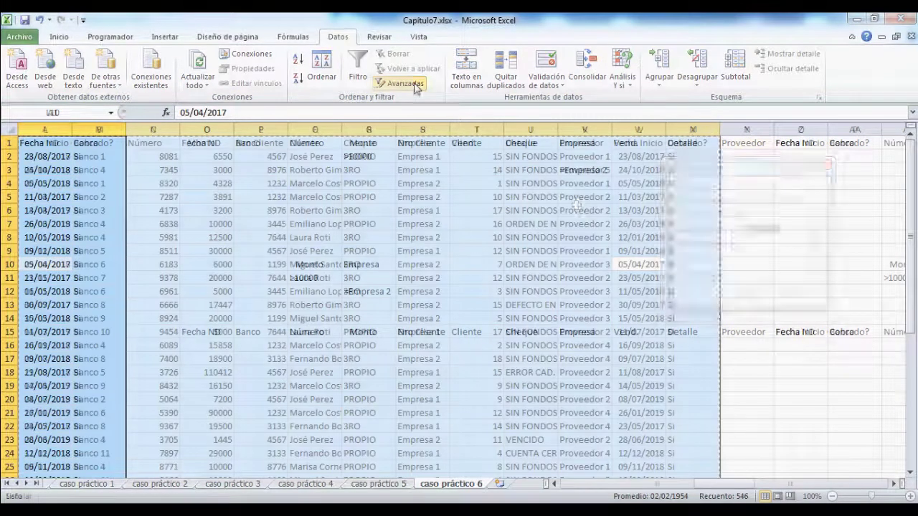
click(680, 213)
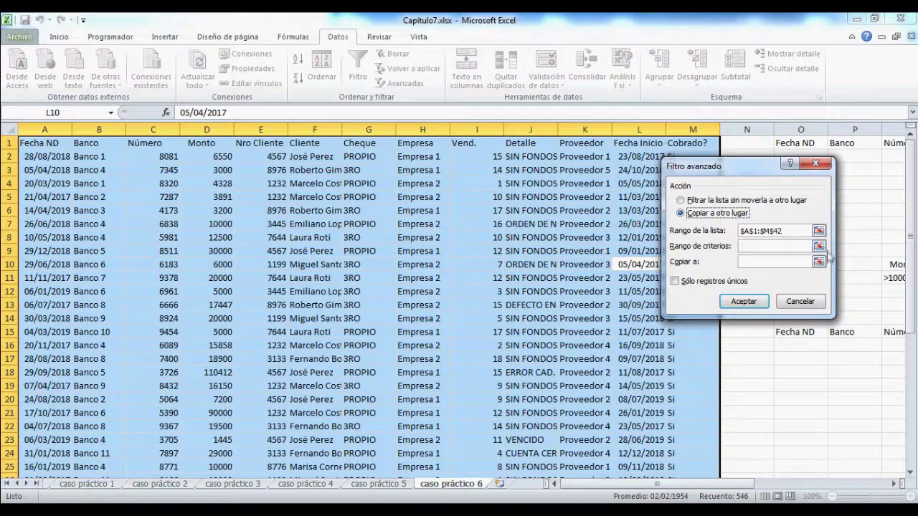
Set the criteria range to O1:AA3 and the copy destination to O15:AA15, run the filter and review the extracted rows
click(820, 247)
drag(808, 143, 799, 172)
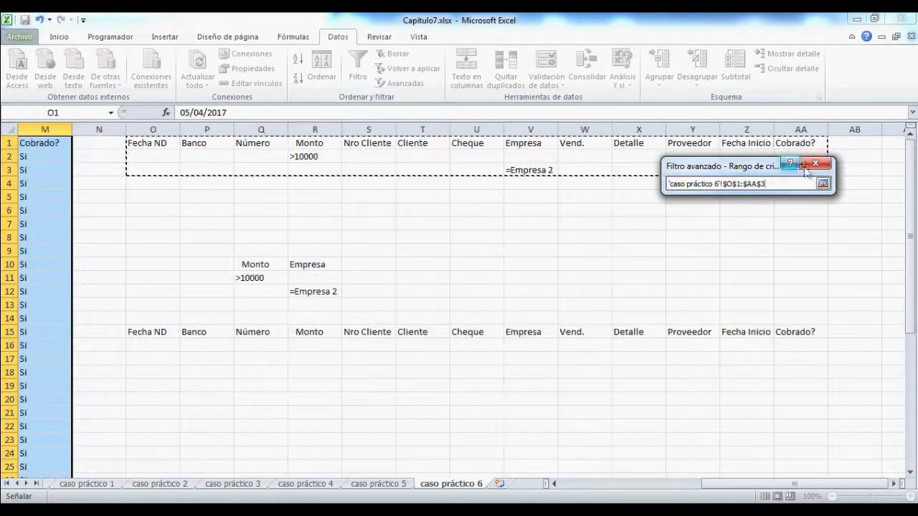
click(822, 185)
click(819, 263)
click(148, 328)
drag(148, 328, 790, 332)
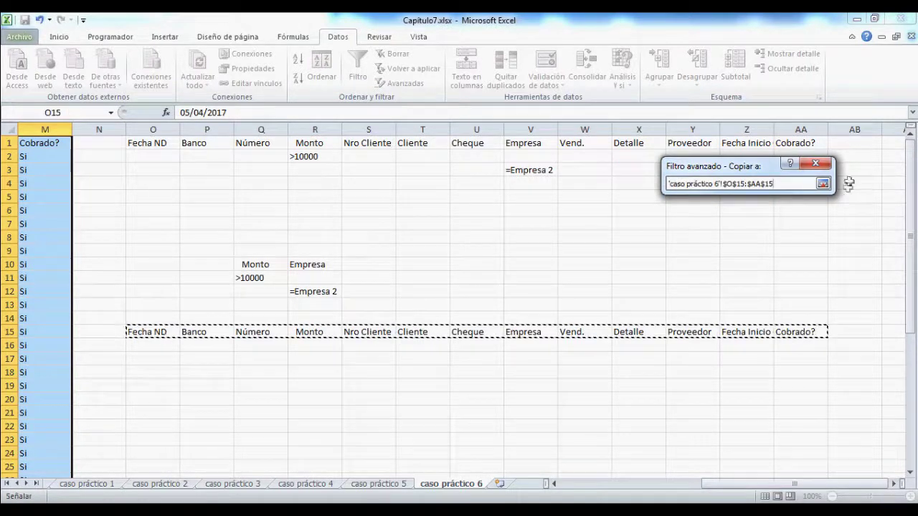
click(822, 185)
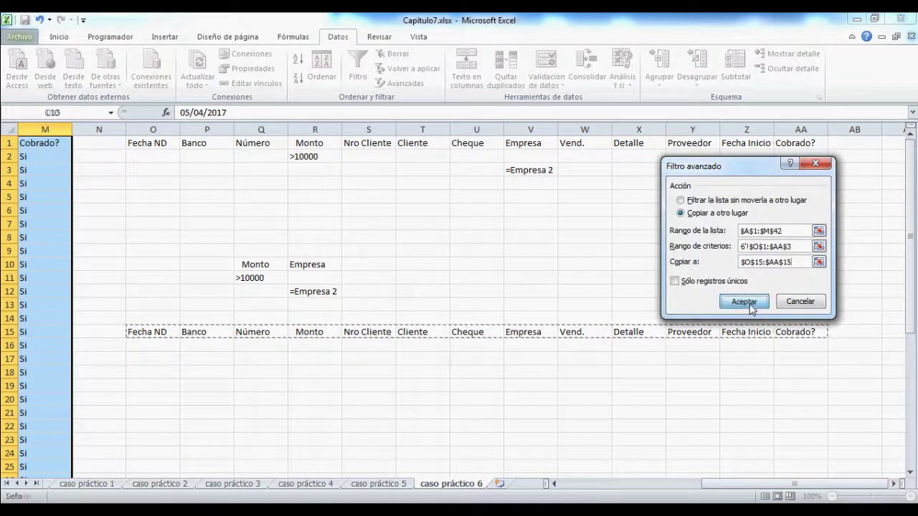
click(750, 305)
scroll(750, 305, down, 7)
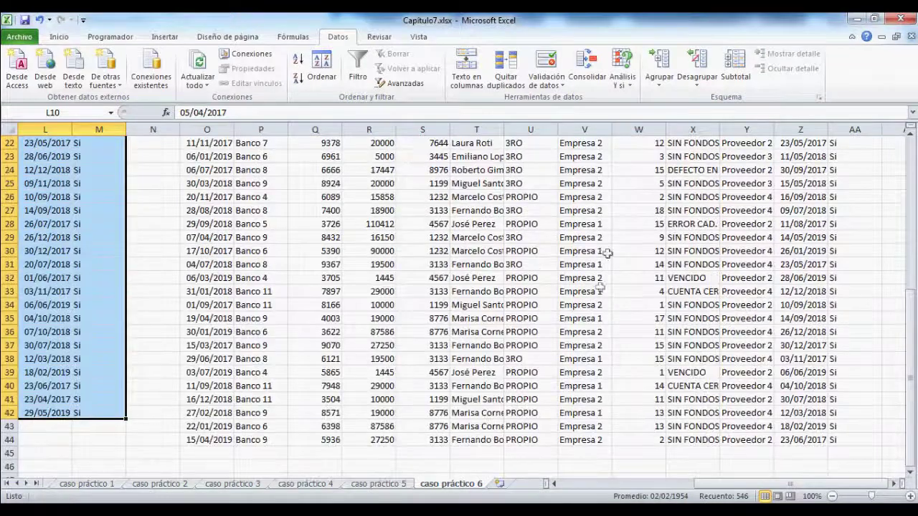
Examine the Empresa 1 rows between rows 28 and 38 of the extracted results, comparing their Monto values with the criteria rows
click(580, 224)
key(Down)
key(Down)
key(Down)
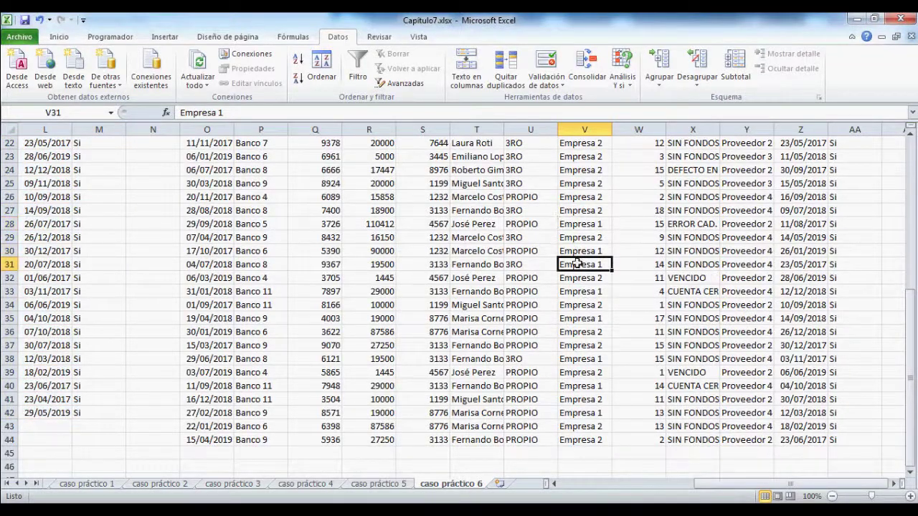
click(577, 323)
click(382, 319)
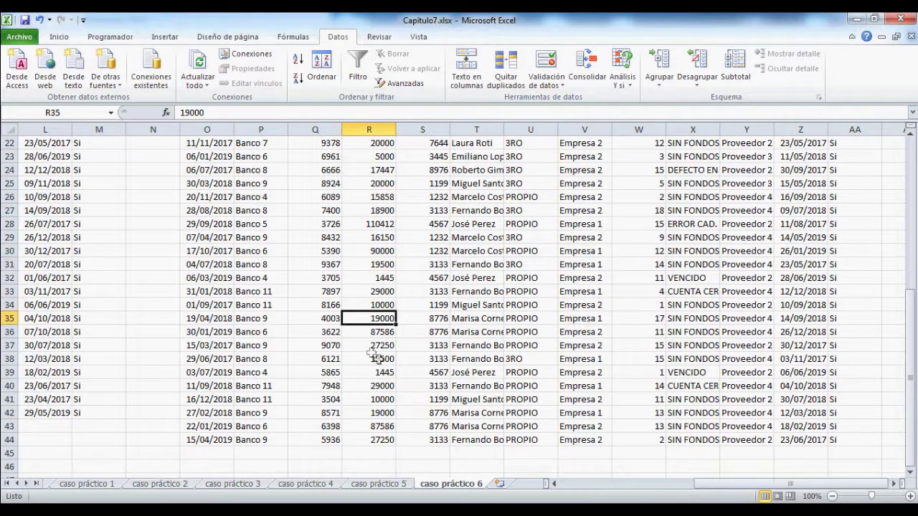
click(606, 361)
scroll(433, 342, up, 7)
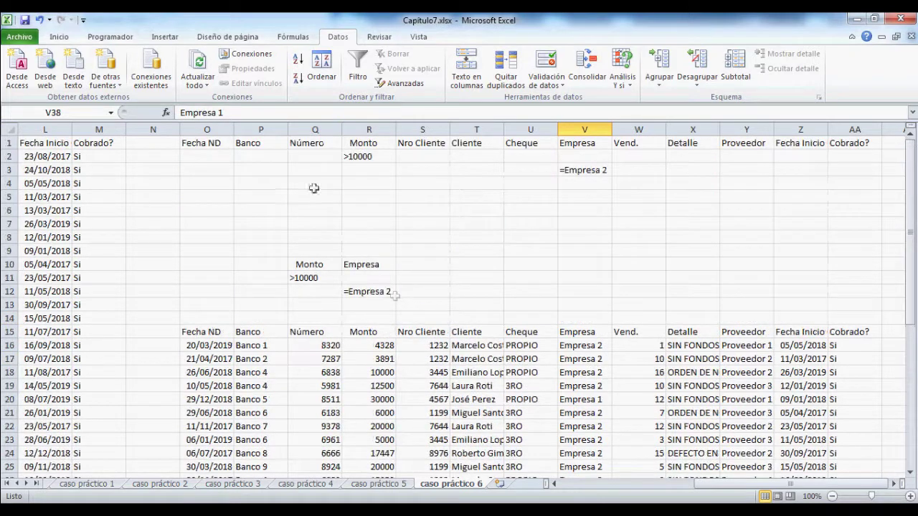